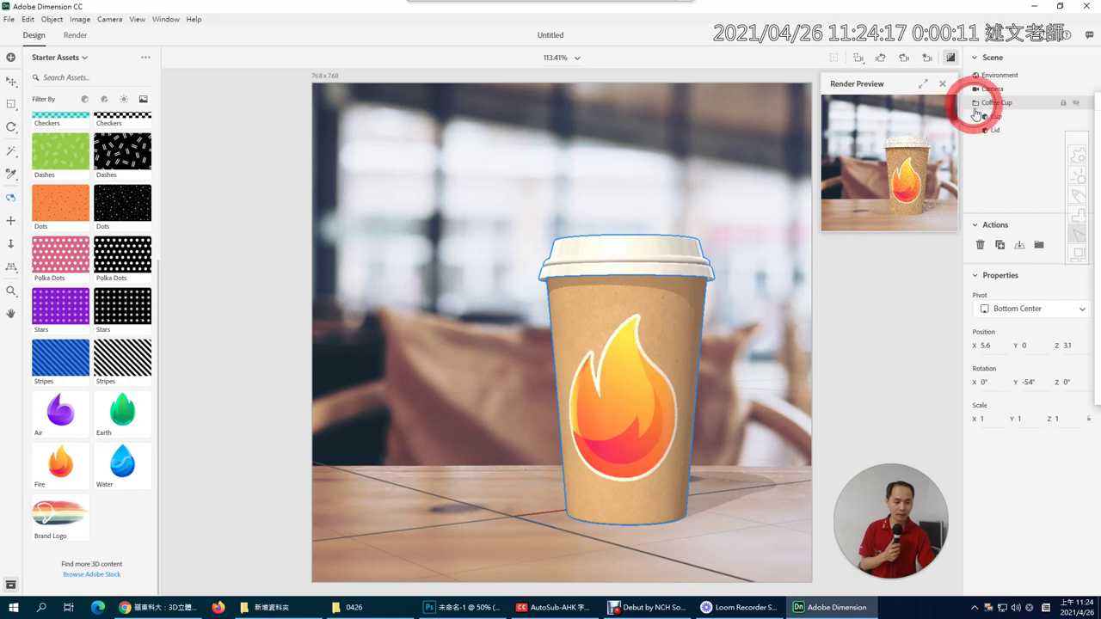
# Open the material layers of the Cup inside the Coffee Cup group and select its Graphic 2 decal.
pyautogui.click(989, 122)
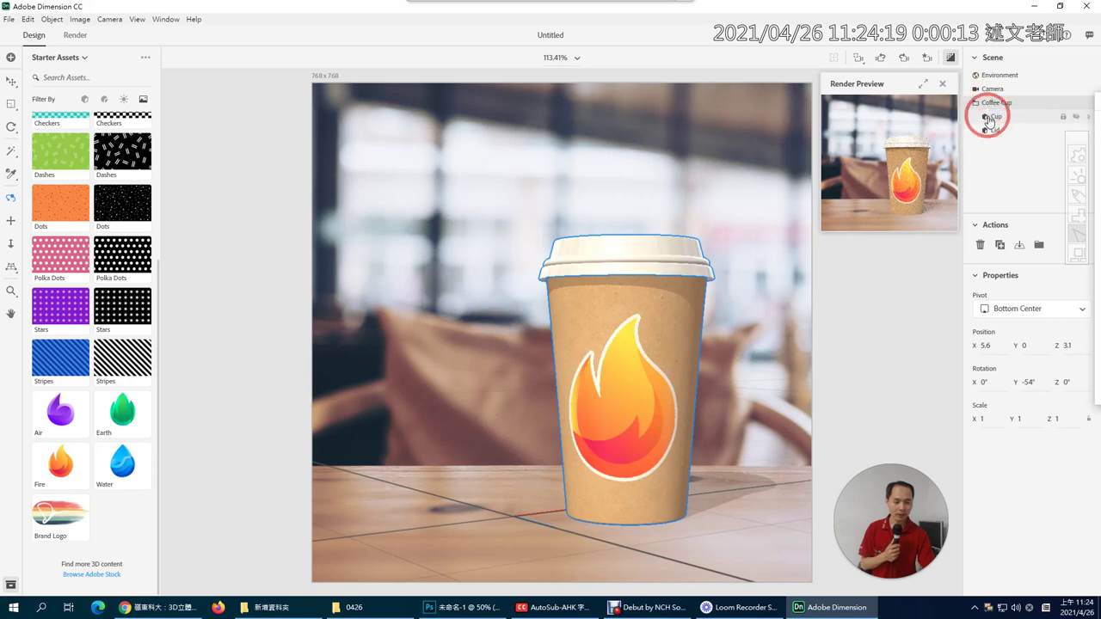
pyautogui.doubleClick(989, 121)
pyautogui.click(1002, 96)
pyautogui.click(1021, 98)
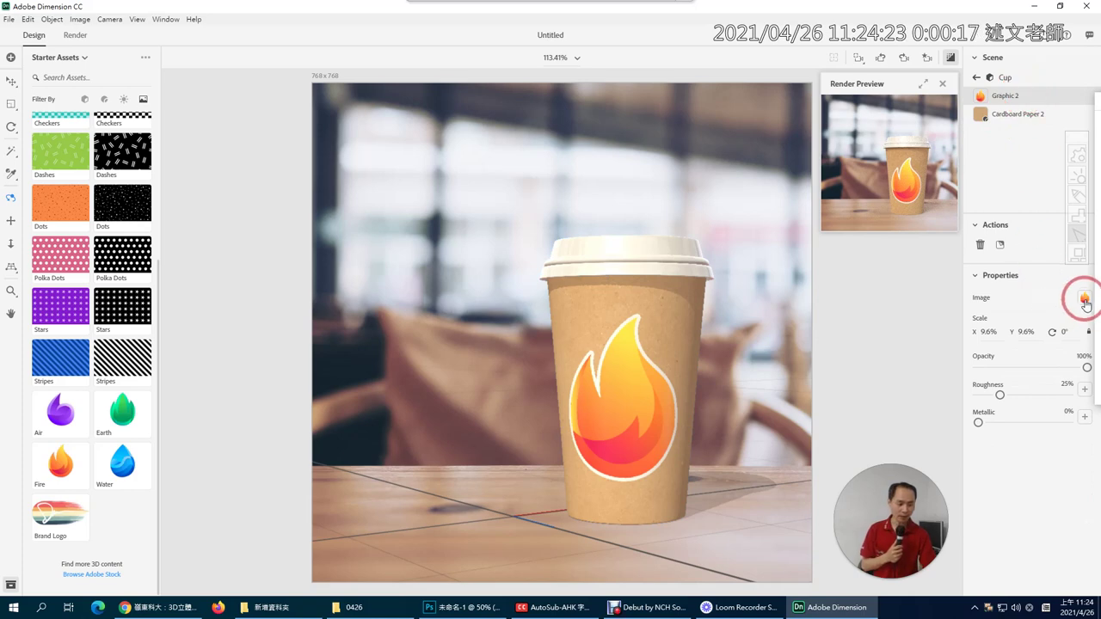
# Check the image replacement option of Graphic 2 without choosing a file, and view the Cardboard Paper 2 material's properties.
pyautogui.click(1085, 299)
pyautogui.click(1056, 237)
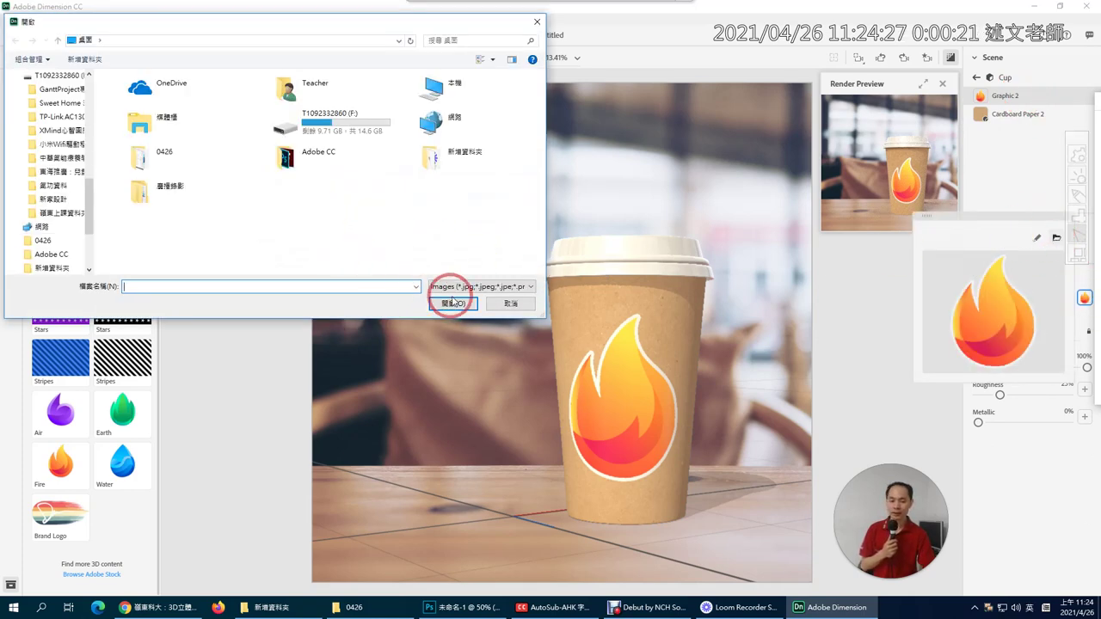
pyautogui.click(522, 306)
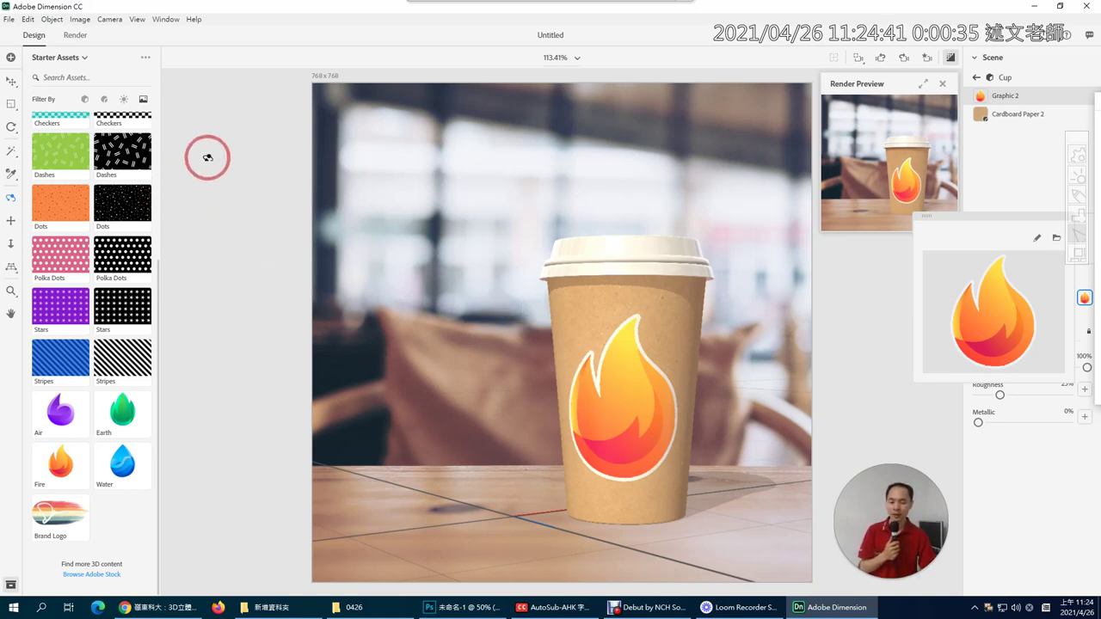
pyautogui.click(207, 157)
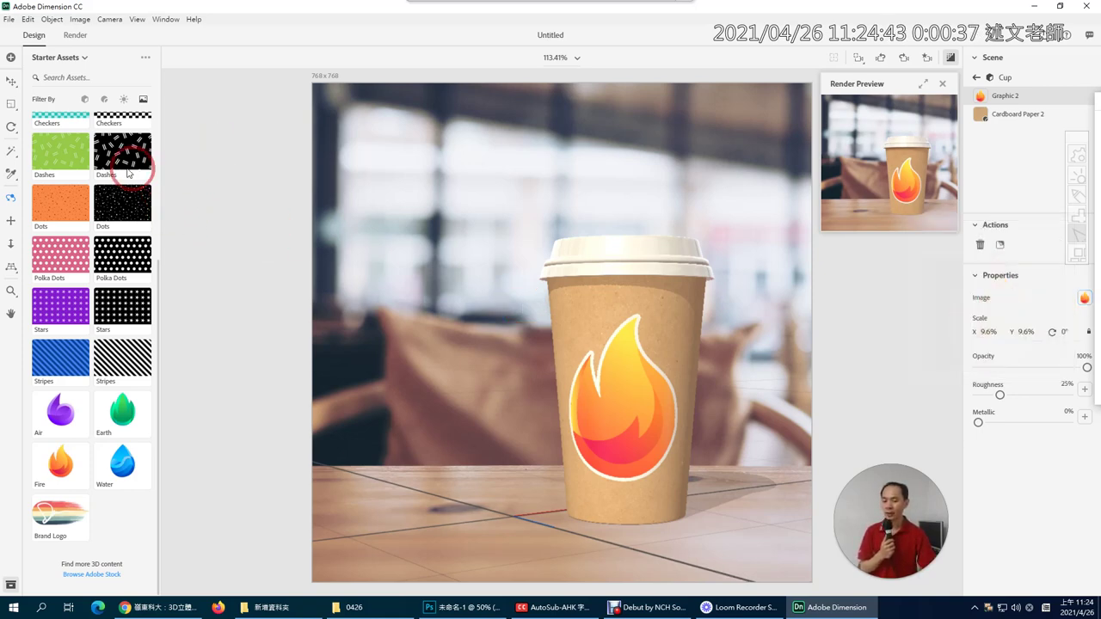
pyautogui.click(1018, 117)
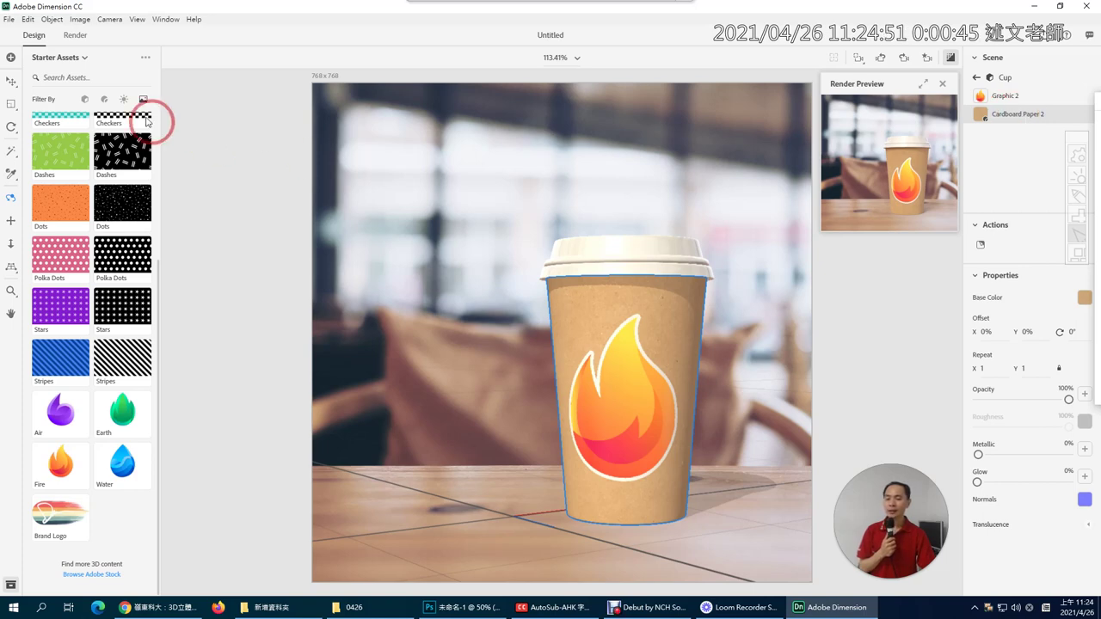
pyautogui.click(9, 20)
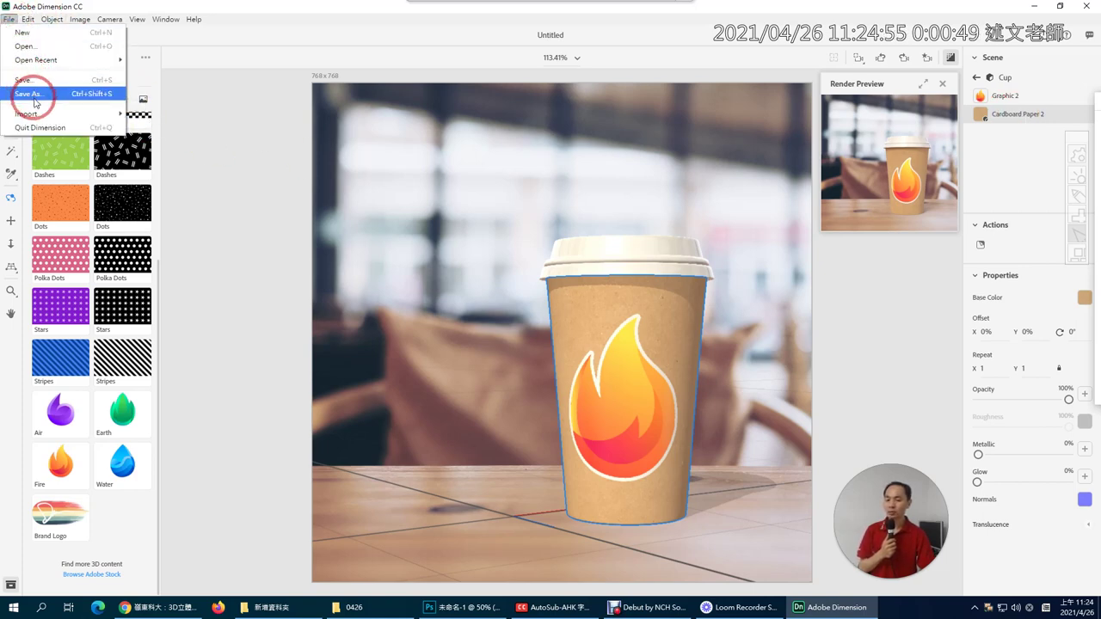
pyautogui.click(35, 95)
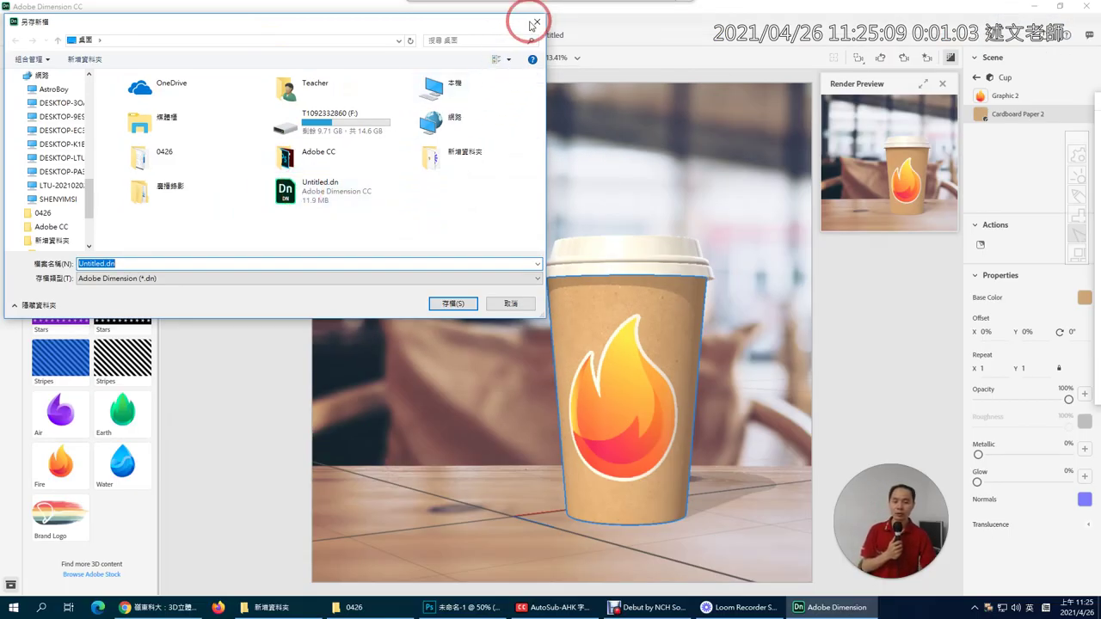
pyautogui.click(534, 23)
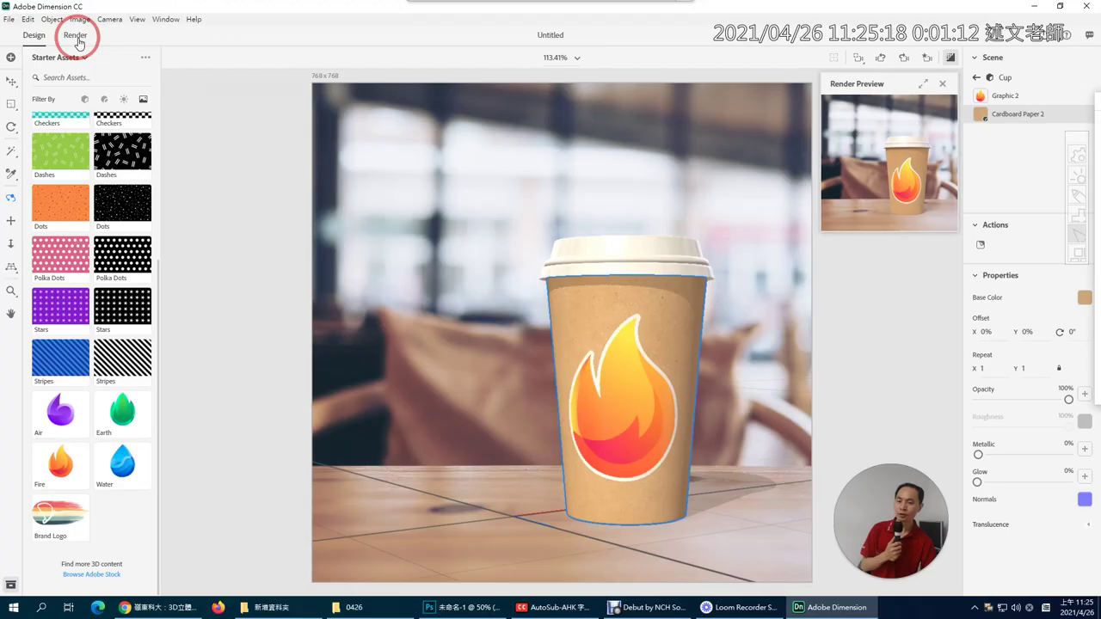
# Render the coffee cup scene at Medium quality as a 16-bit PSD and dismiss the learning tip.
pyautogui.click(76, 36)
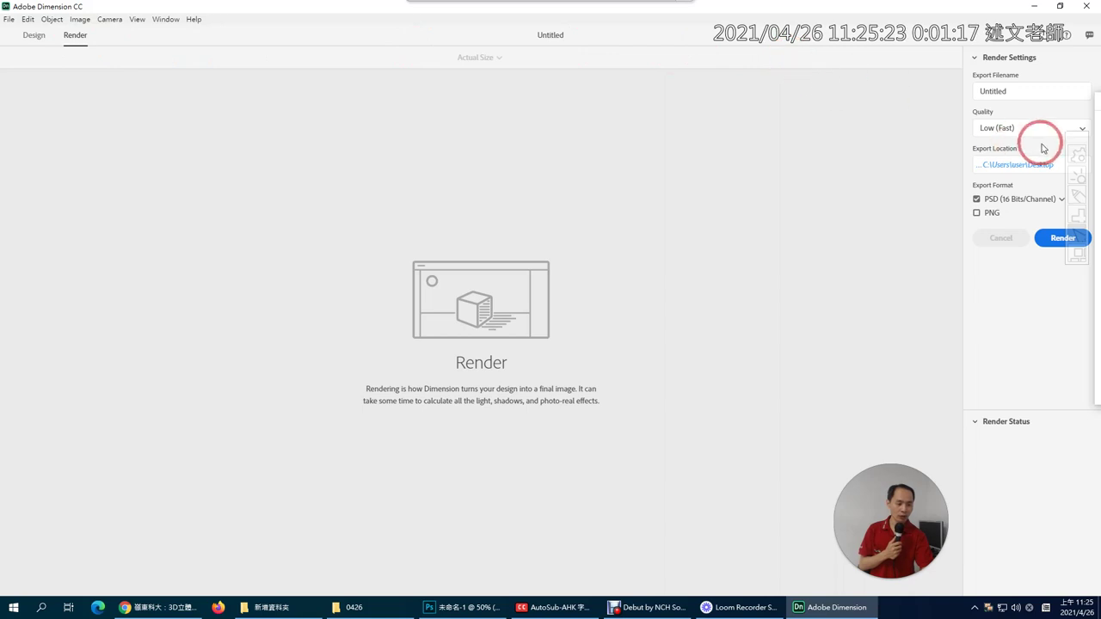
pyautogui.moveTo(1064, 141); pyautogui.dragTo(1077, 272)
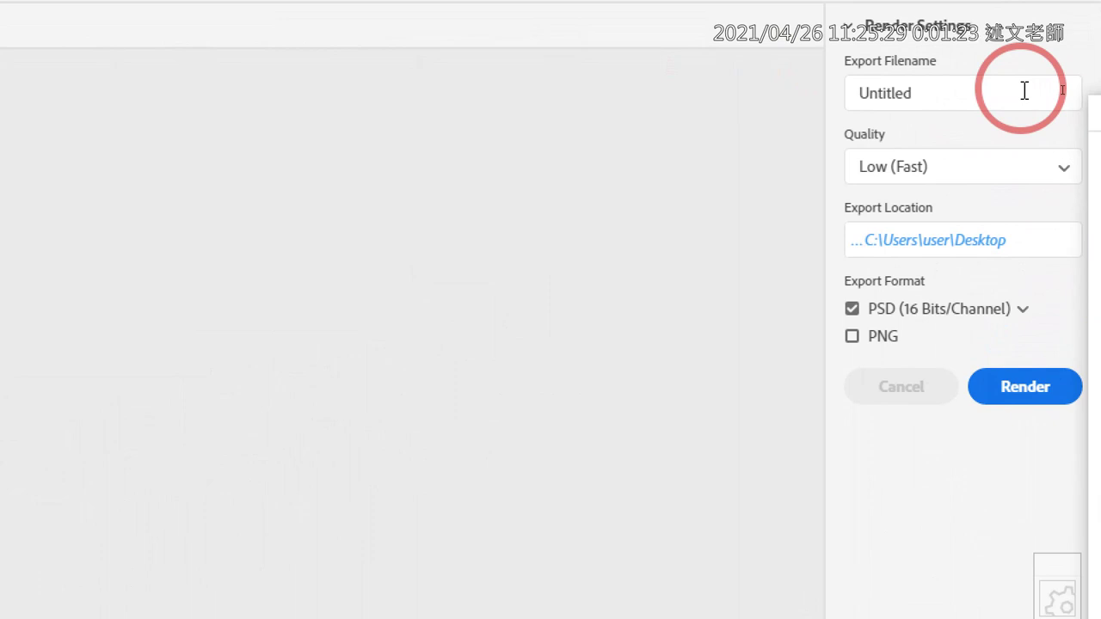
pyautogui.click(1025, 91)
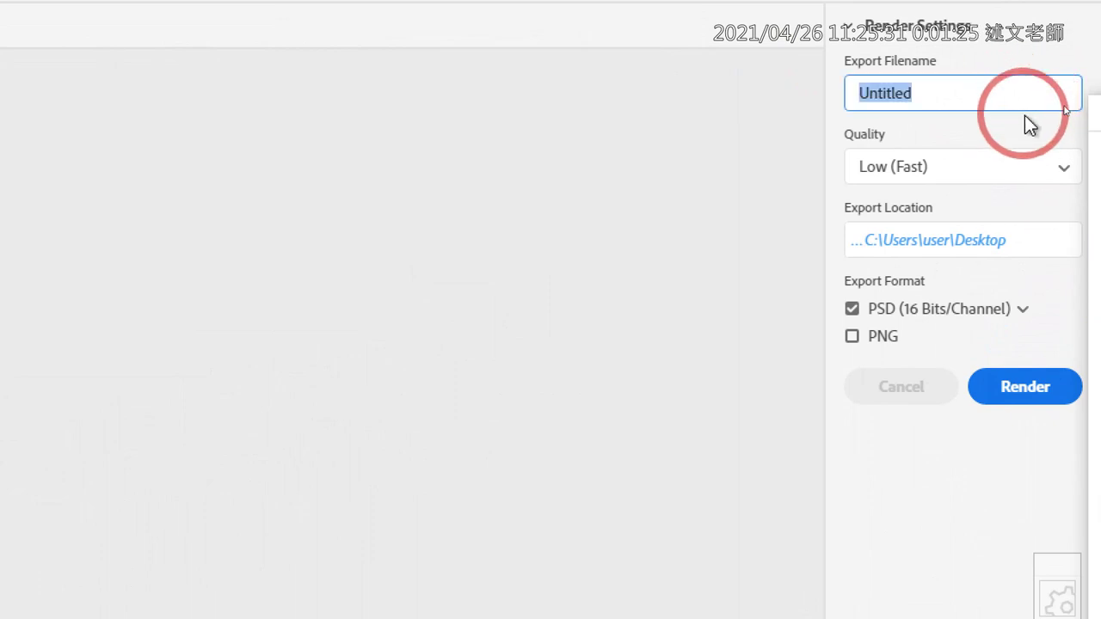
pyautogui.click(1041, 169)
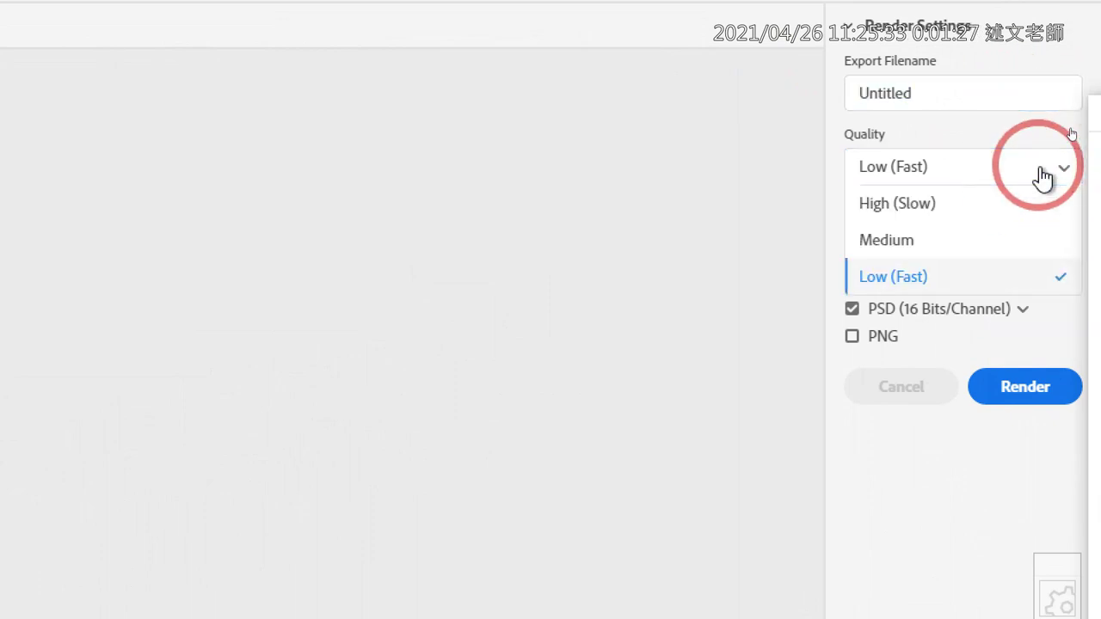
pyautogui.click(804, 189)
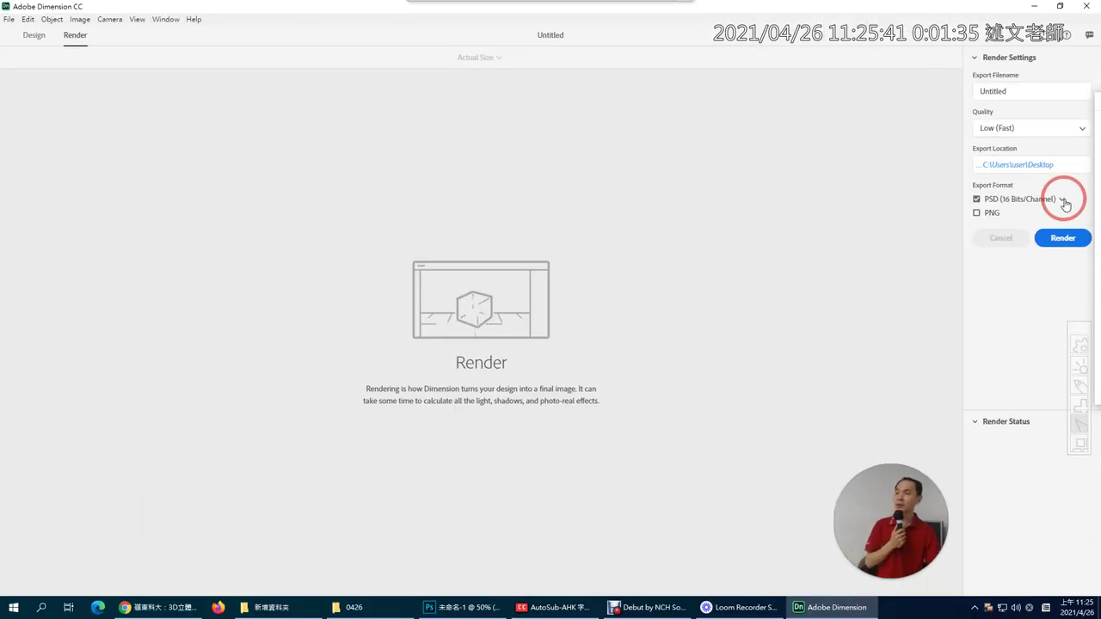
pyautogui.click(1063, 128)
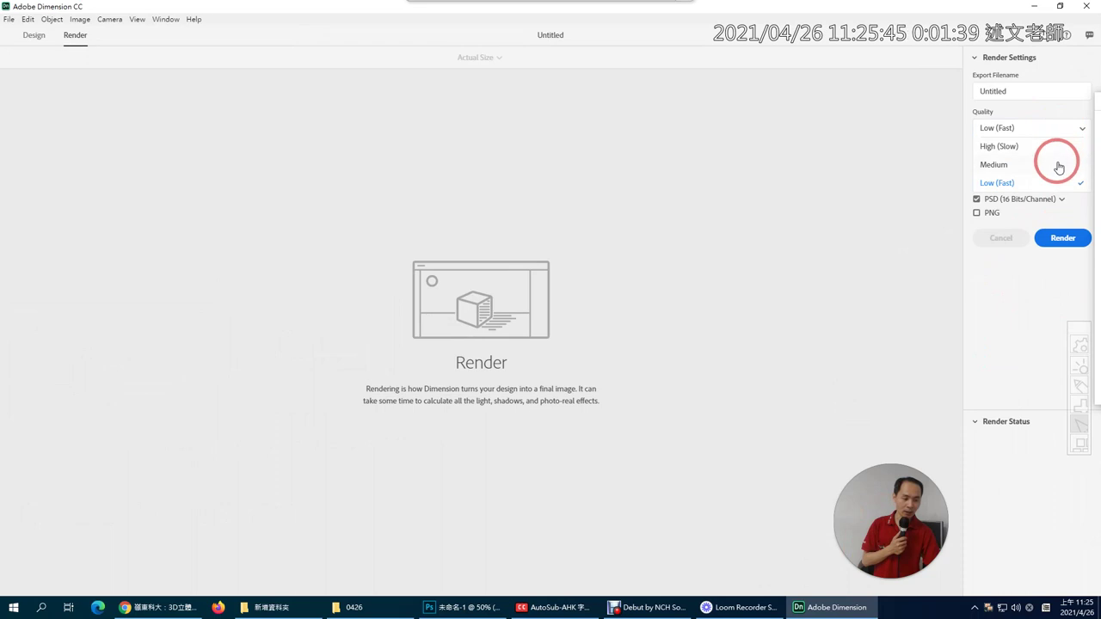
pyautogui.click(1058, 165)
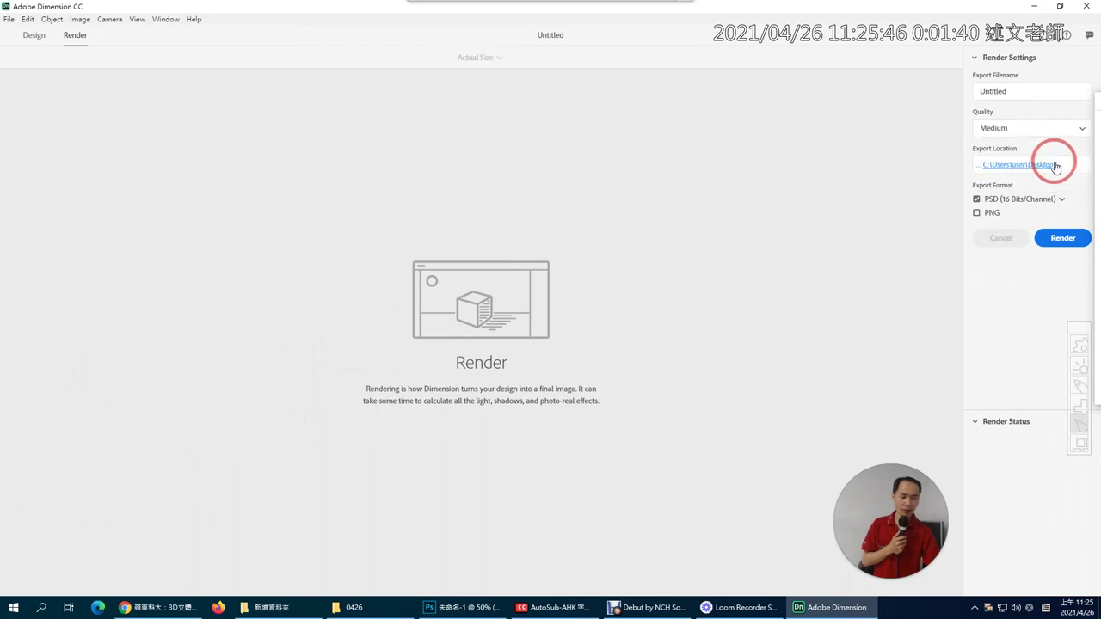
pyautogui.click(1064, 240)
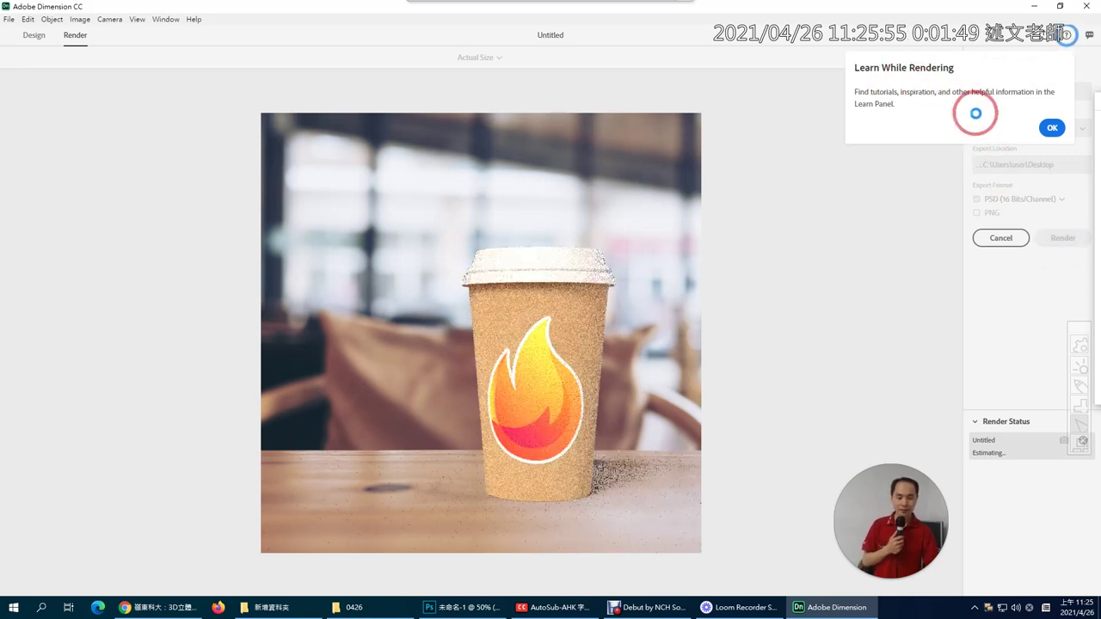
pyautogui.click(1050, 126)
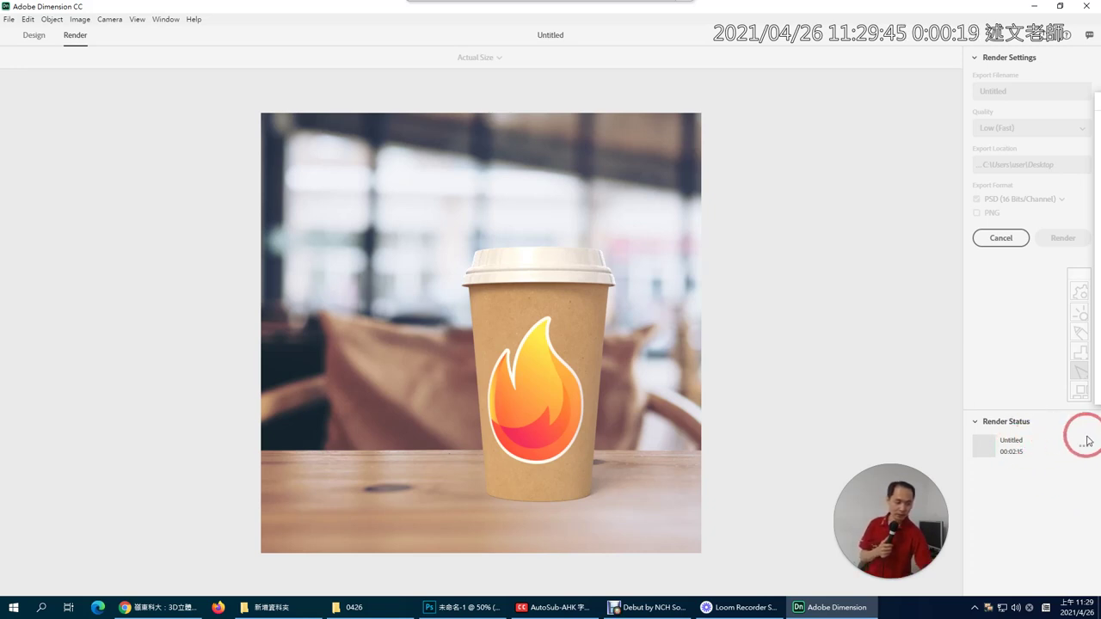
# Open the finished render in Adobe Photoshop CC 2019 and enlarge the layer list area.
pyautogui.click(1083, 447)
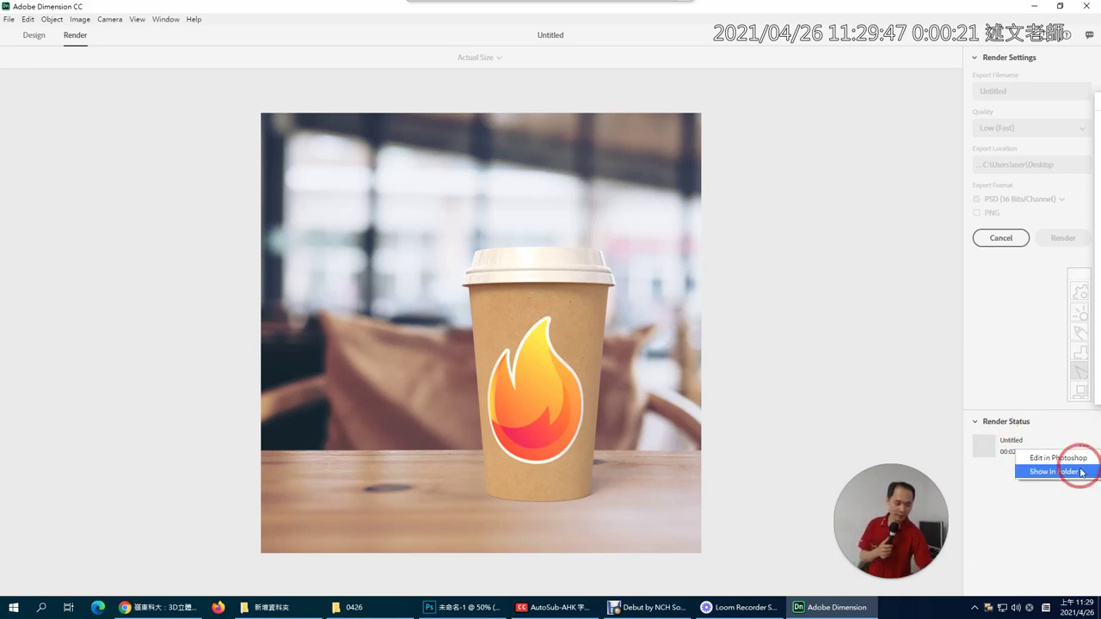
pyautogui.click(1075, 457)
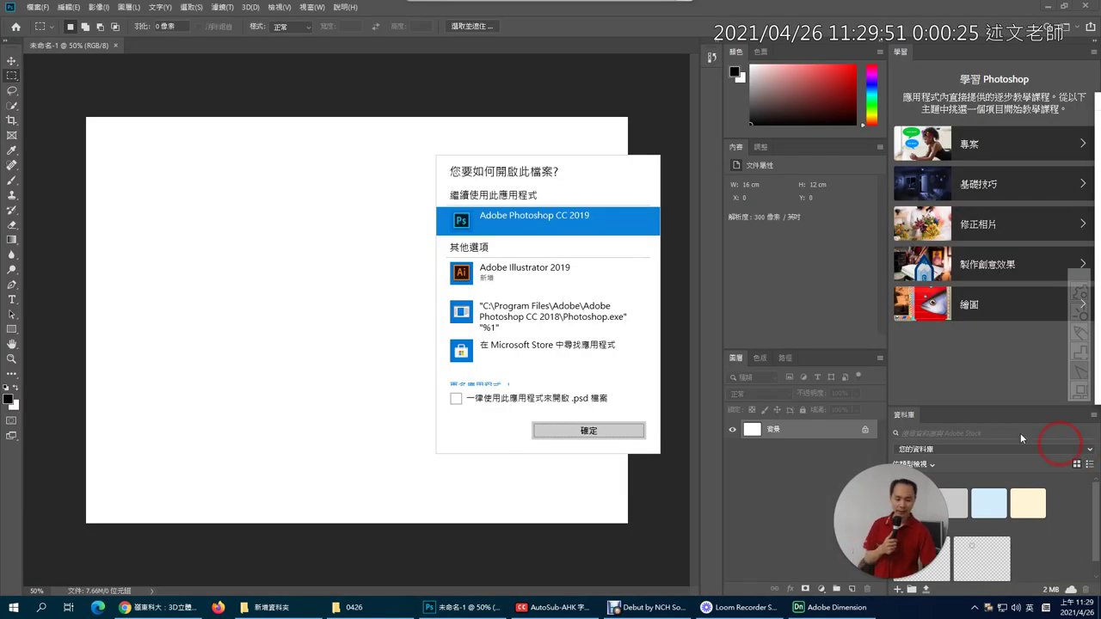
pyautogui.click(615, 432)
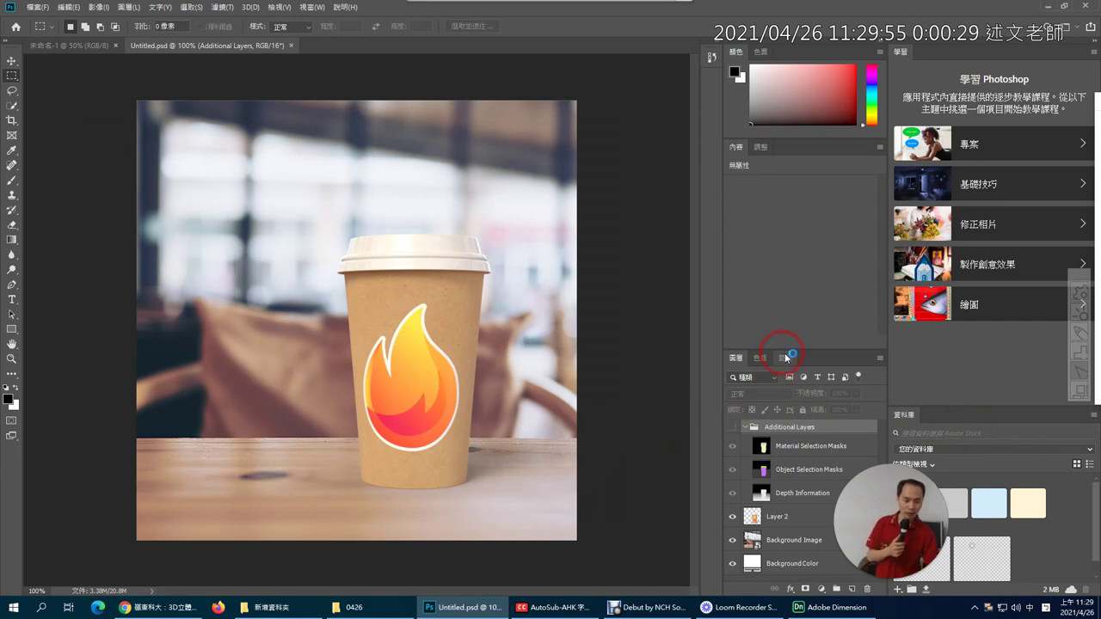
pyautogui.moveTo(800, 347); pyautogui.dragTo(801, 147)
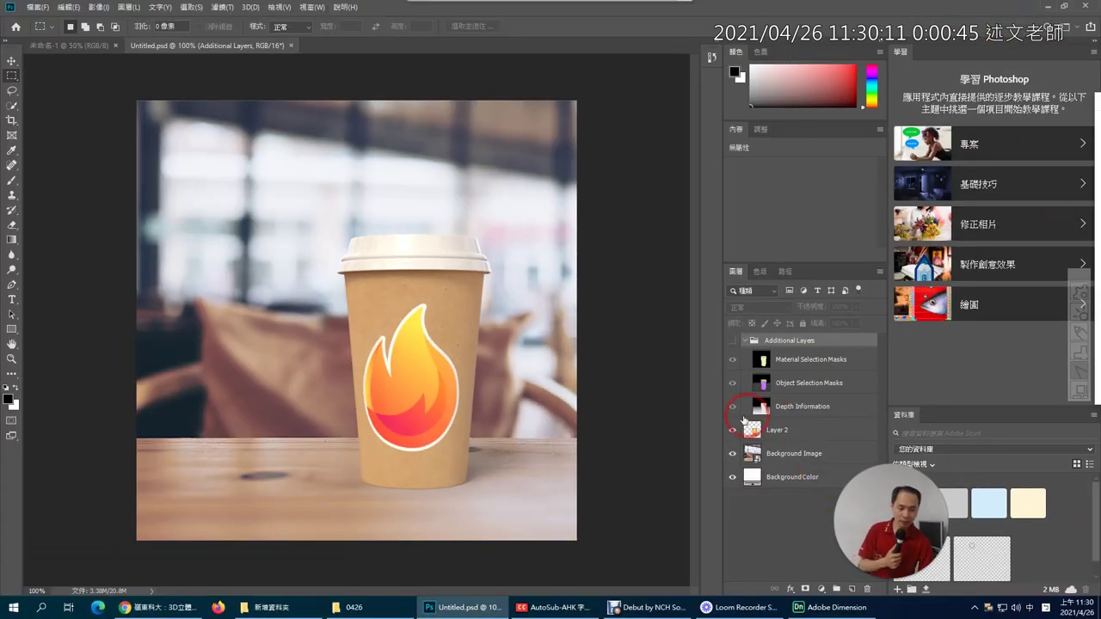
# Toggle the visibility of Layer 2 and Background Image off and on to examine what each layer contains.
pyautogui.click(733, 432)
pyautogui.click(733, 431)
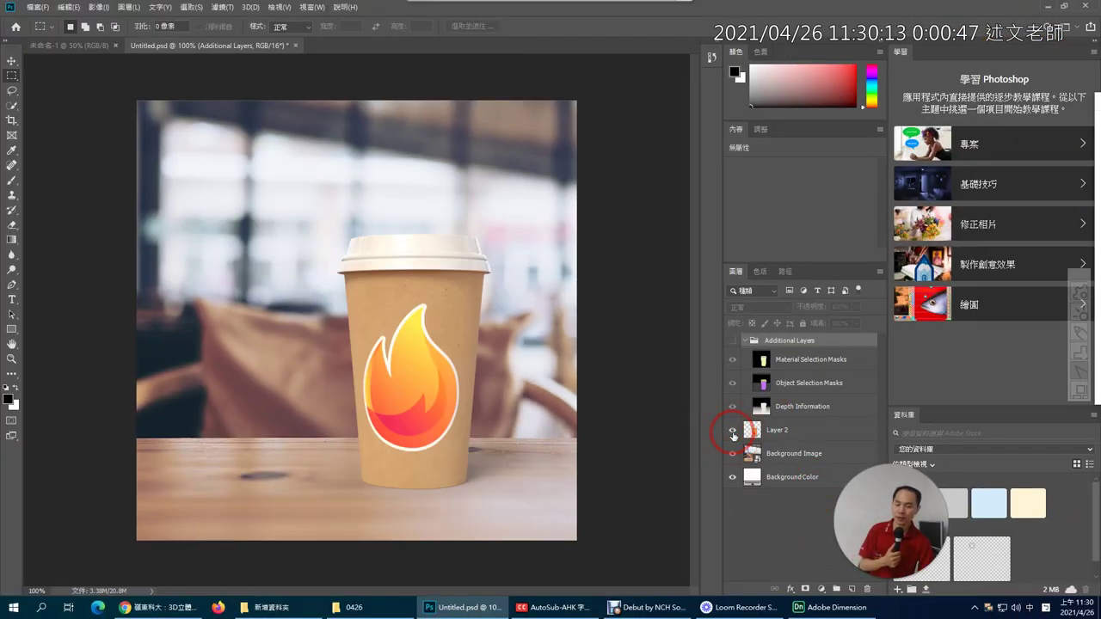
pyautogui.click(733, 453)
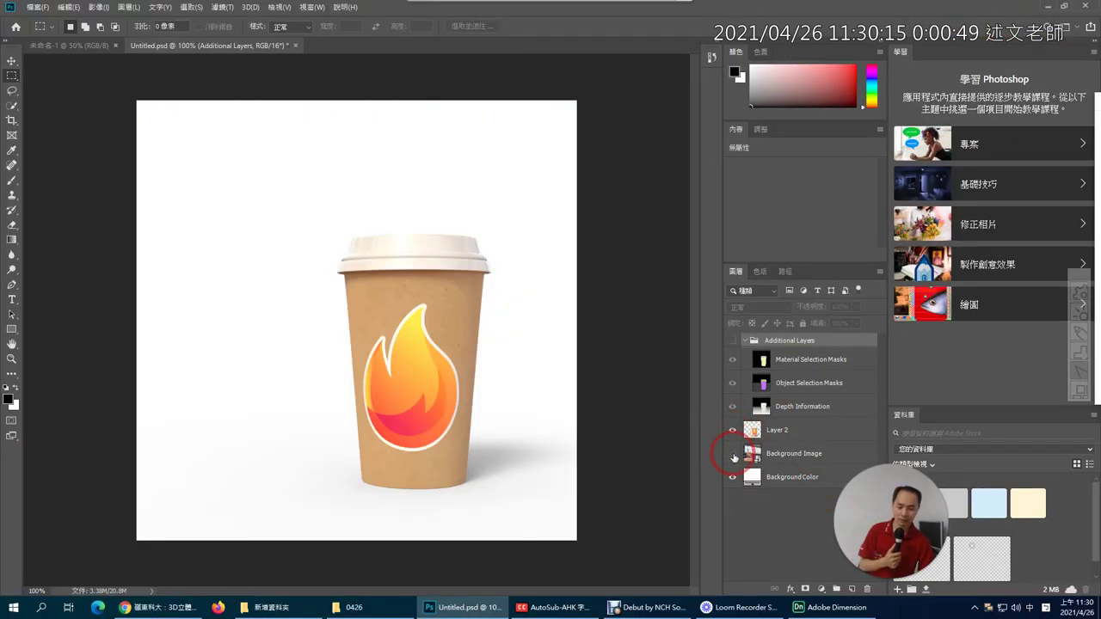
pyautogui.click(733, 454)
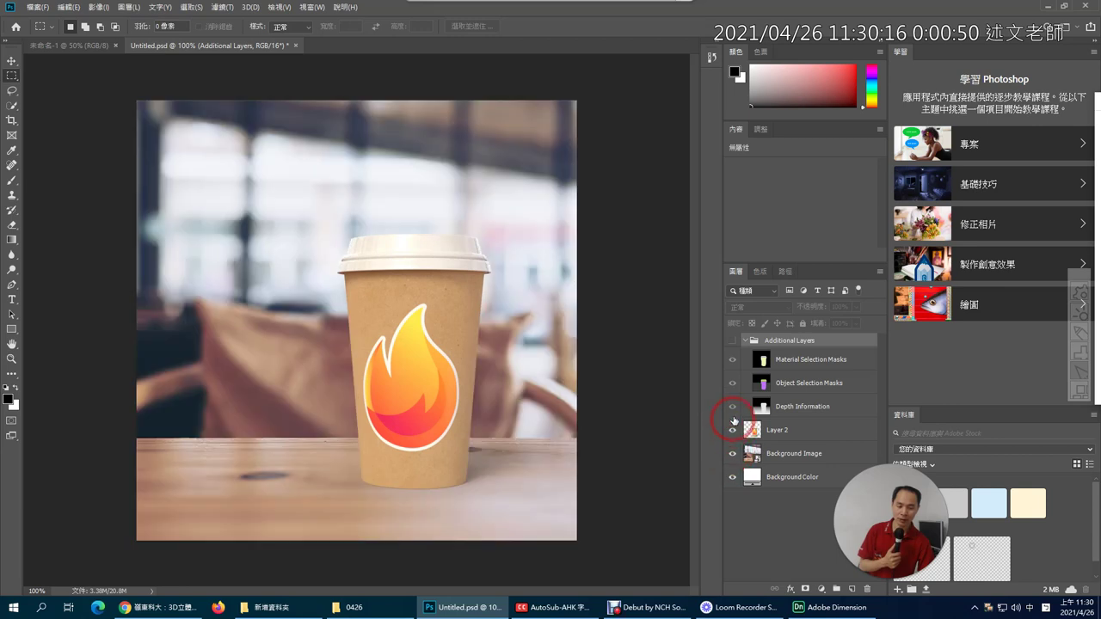
# Reveal the Additional Layers group, examine its material, object and depth layers in turn, and hide the group again.
pyautogui.click(733, 341)
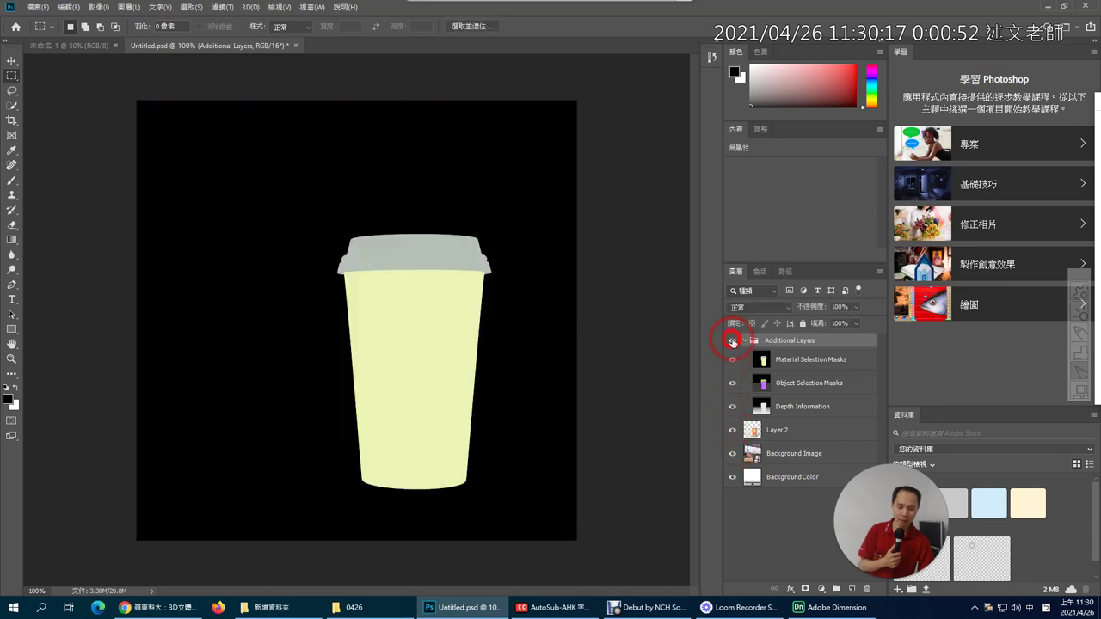
pyautogui.click(789, 362)
pyautogui.click(732, 361)
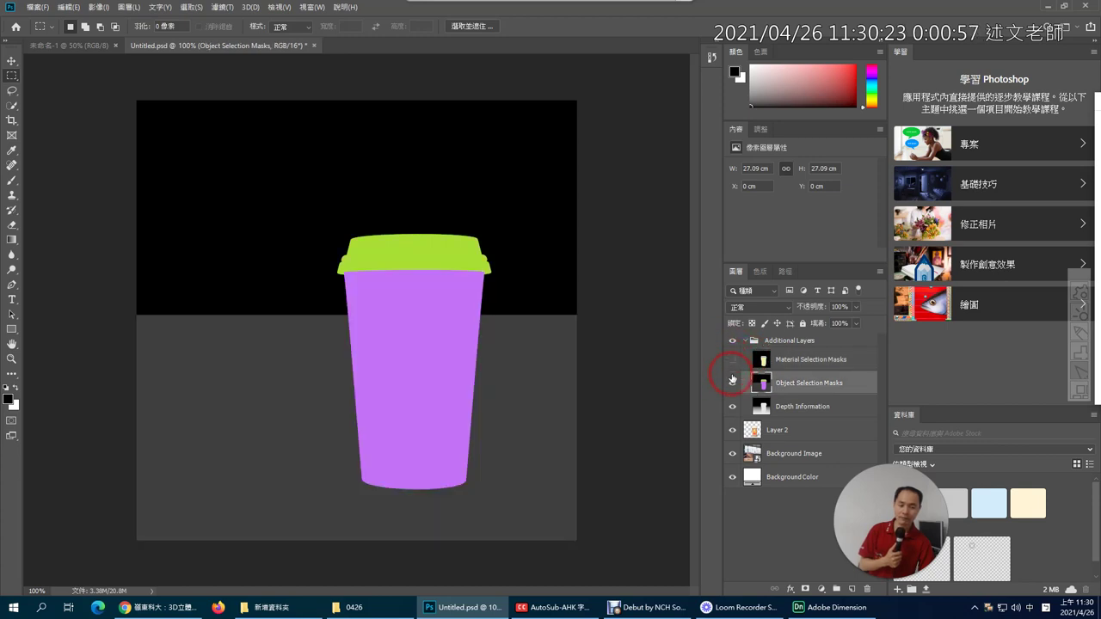
pyautogui.click(732, 384)
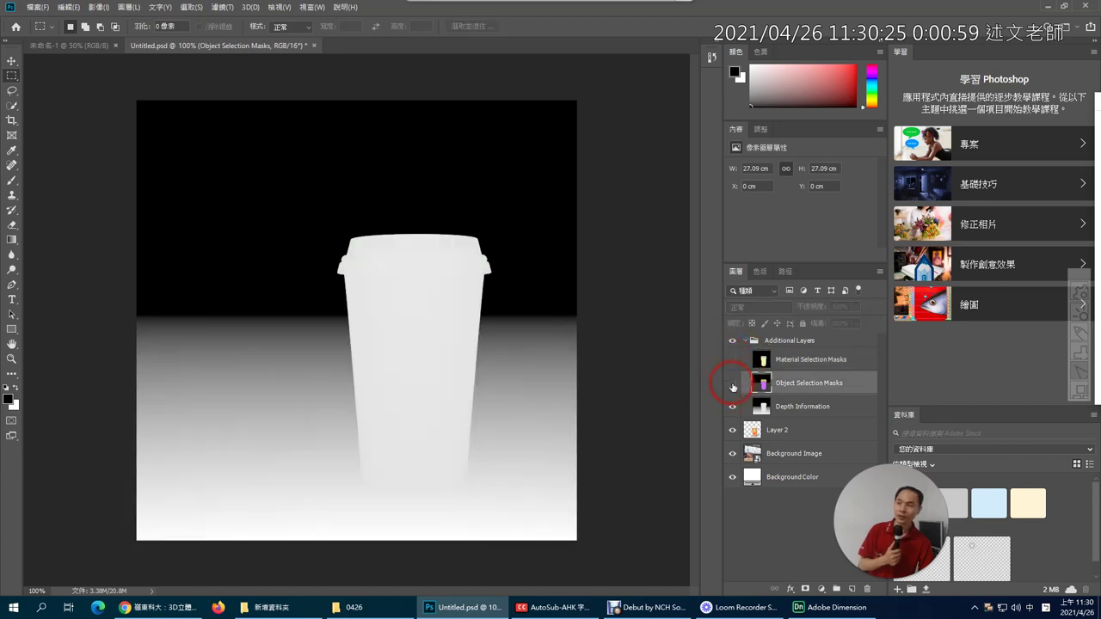
pyautogui.click(732, 384)
pyautogui.click(732, 360)
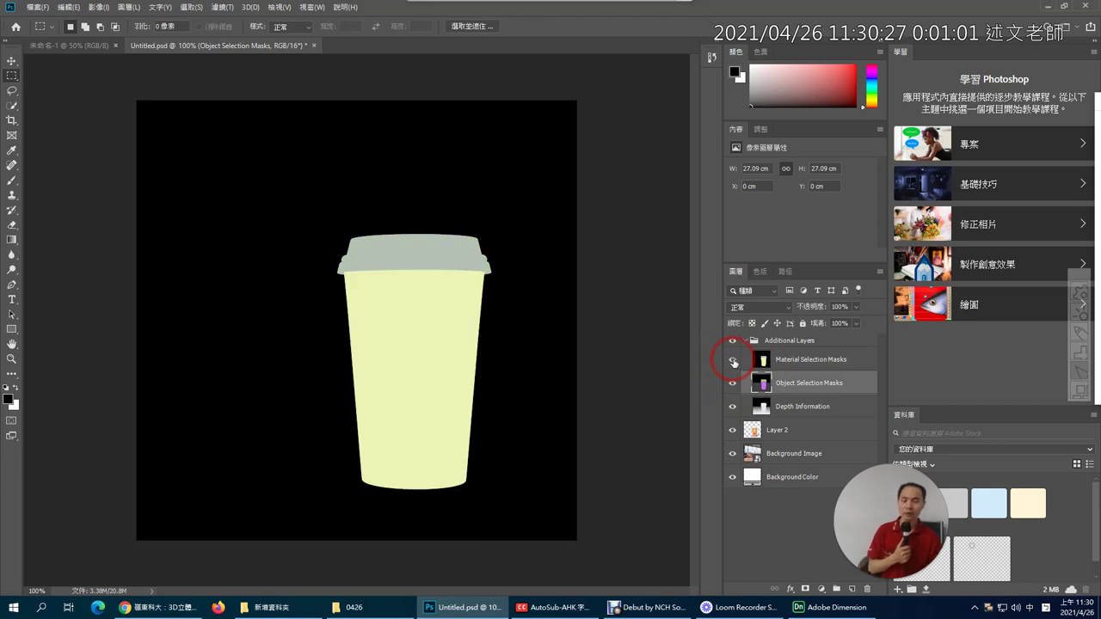
pyautogui.click(733, 341)
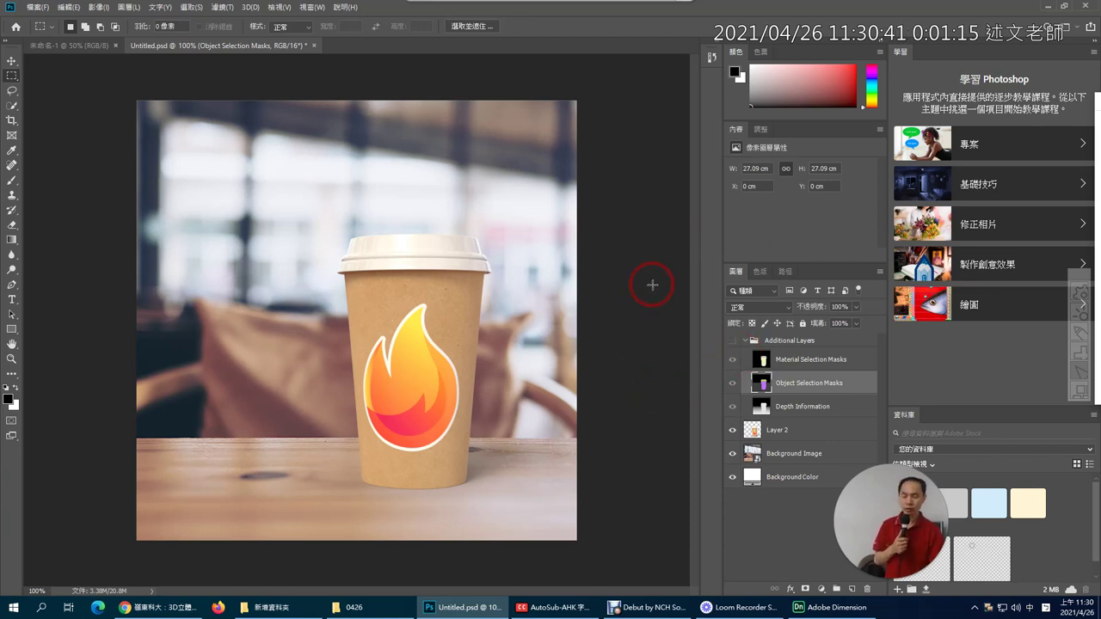
# Switch back to Adobe Dimension's Design mode, leave the Cup's material layers and collapse the scene list.
pyautogui.click(1048, 8)
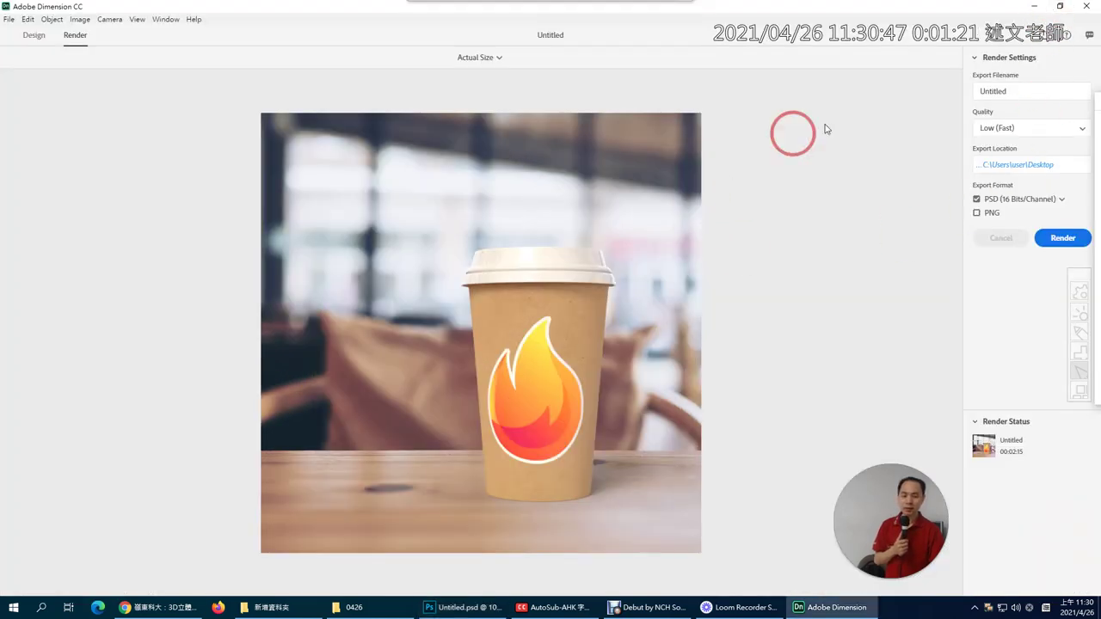
pyautogui.click(34, 38)
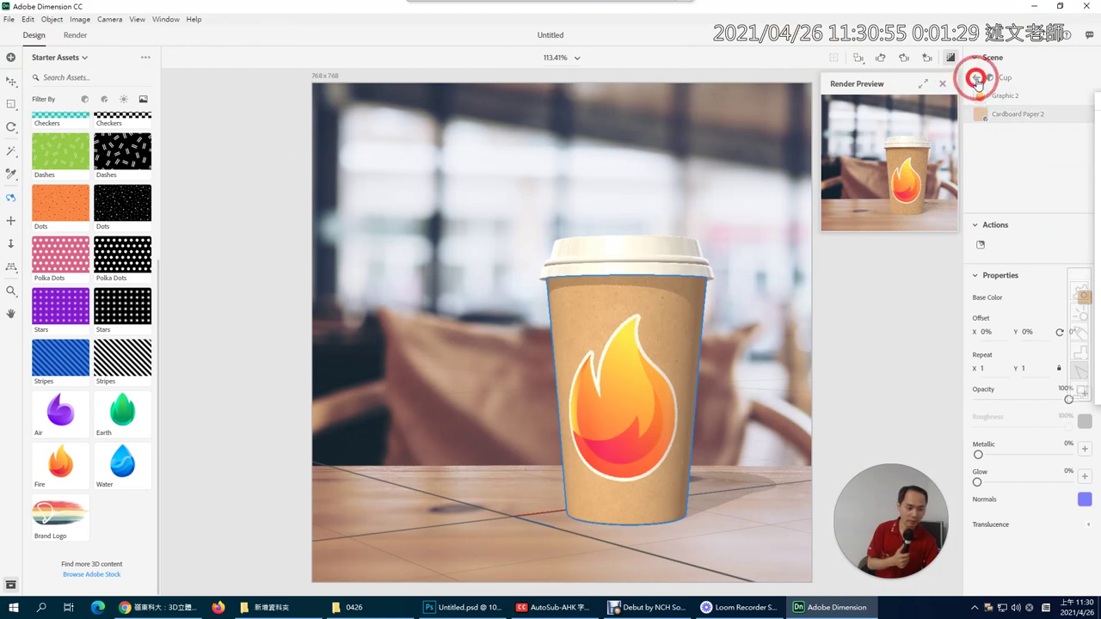
pyautogui.click(976, 78)
pyautogui.click(975, 59)
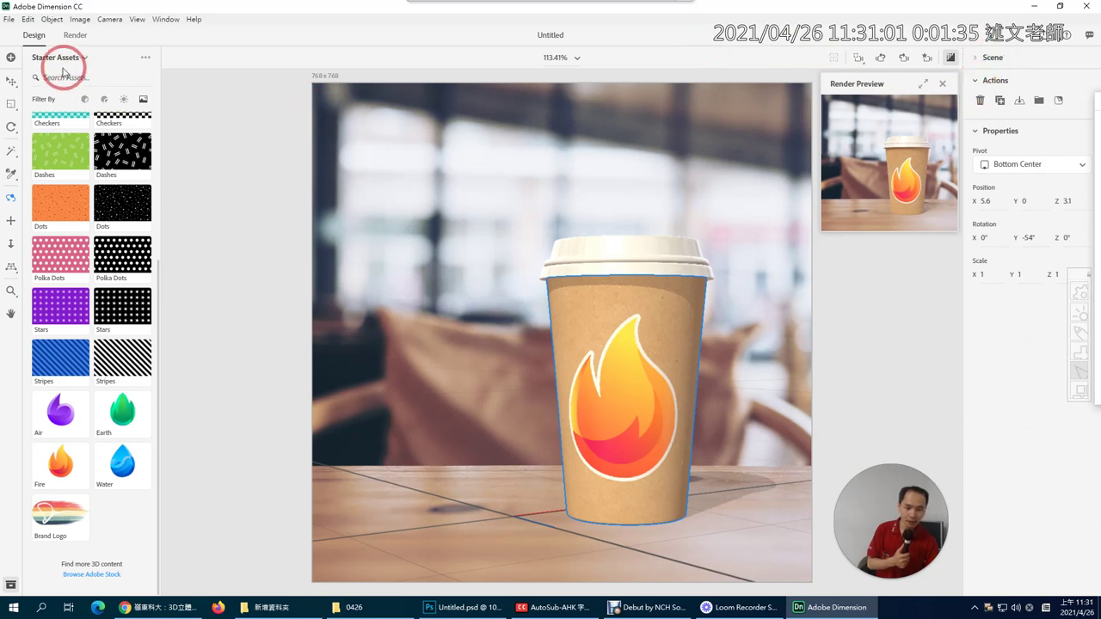
# Create a new Dimension document, discarding the changes to the coffee cup scene.
pyautogui.click(8, 19)
pyautogui.click(13, 32)
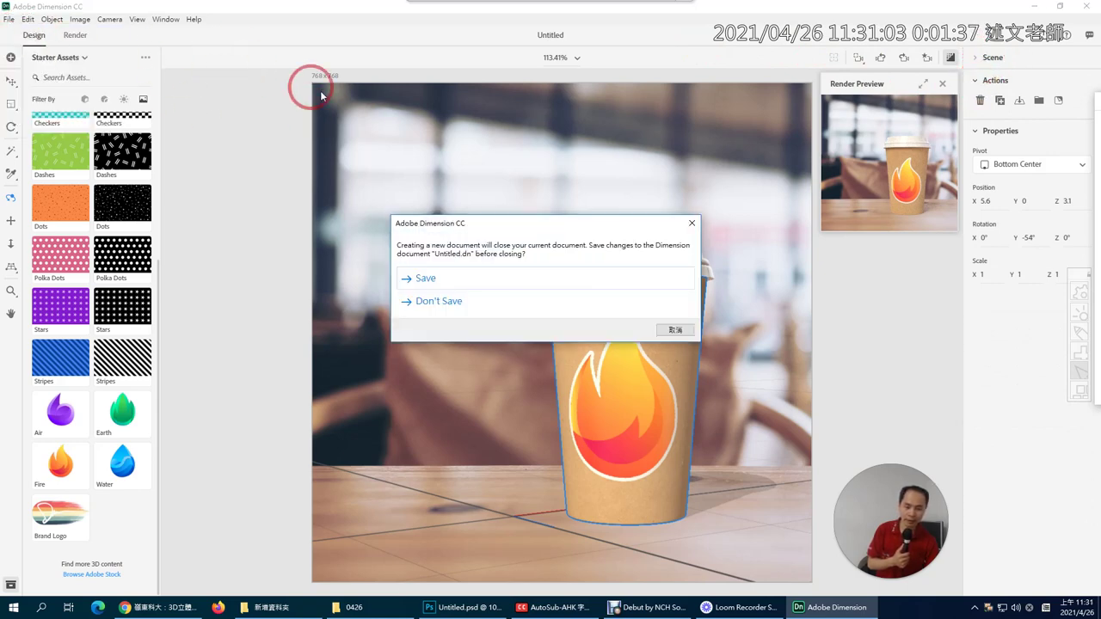
pyautogui.click(471, 303)
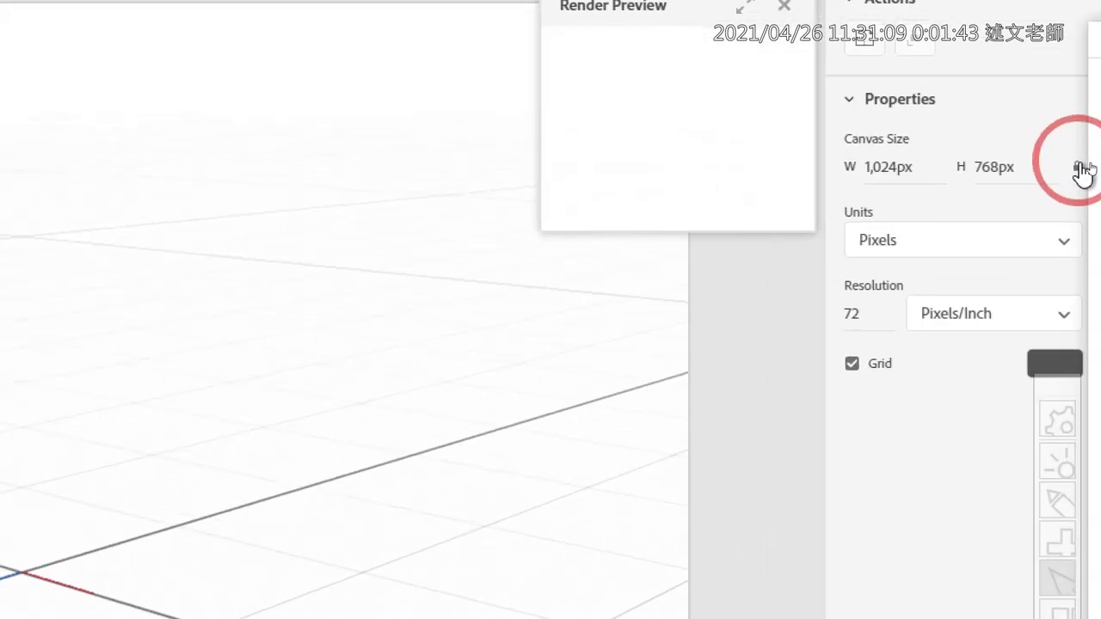
# Examine the new document's canvas width, canvas height and resolution settings.
pyautogui.click(882, 169)
pyautogui.click(1004, 169)
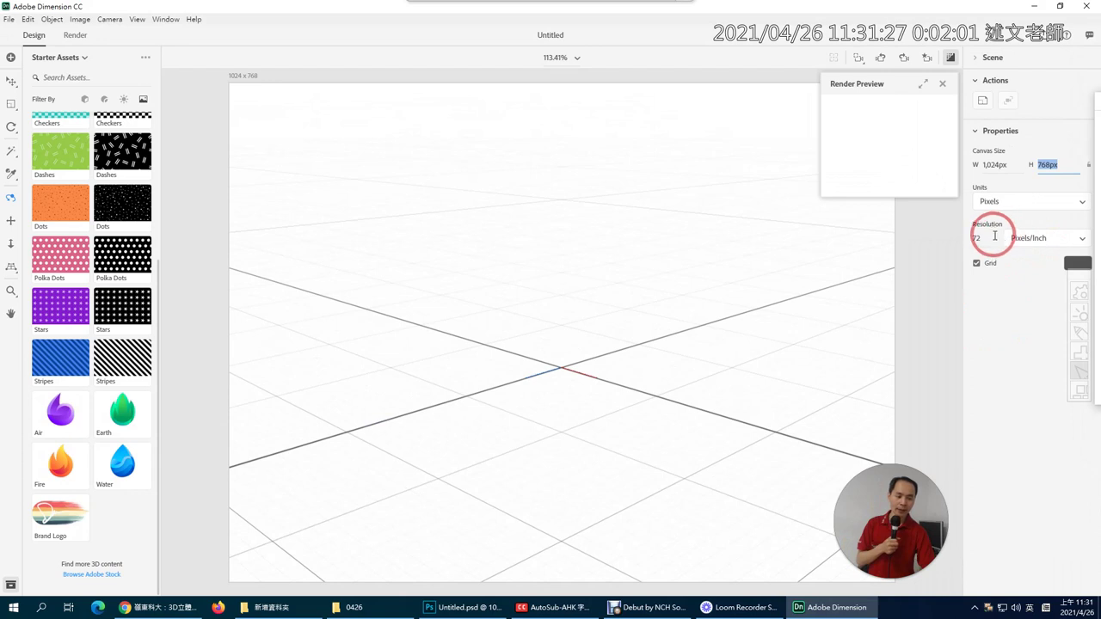
pyautogui.click(972, 241)
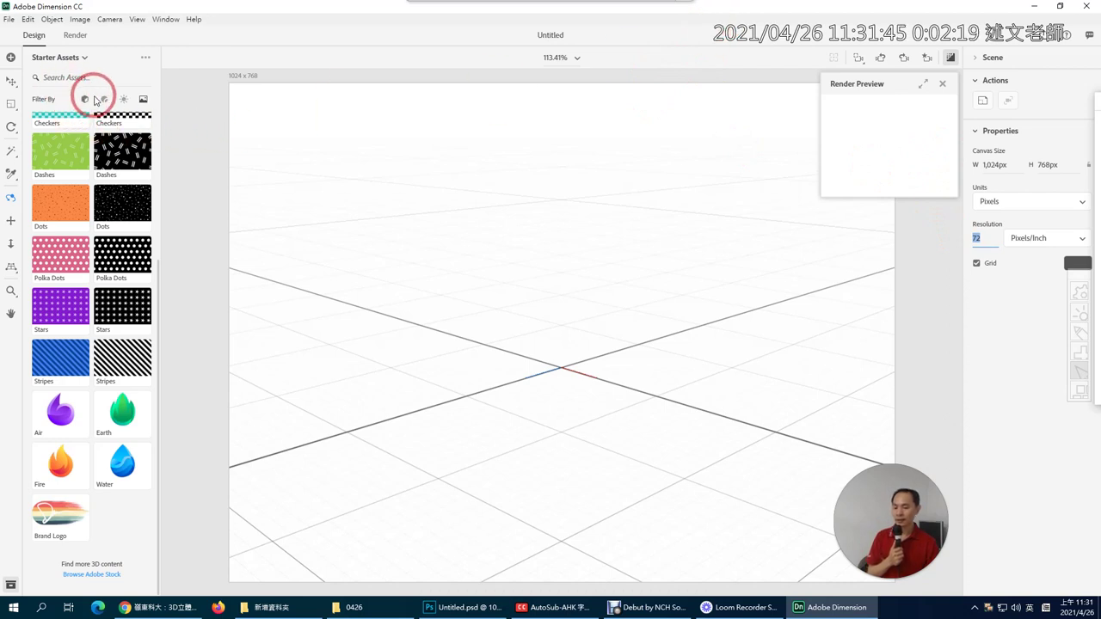
# Filter the starter assets by models and by materials, and browse the available materials.
pyautogui.click(86, 101)
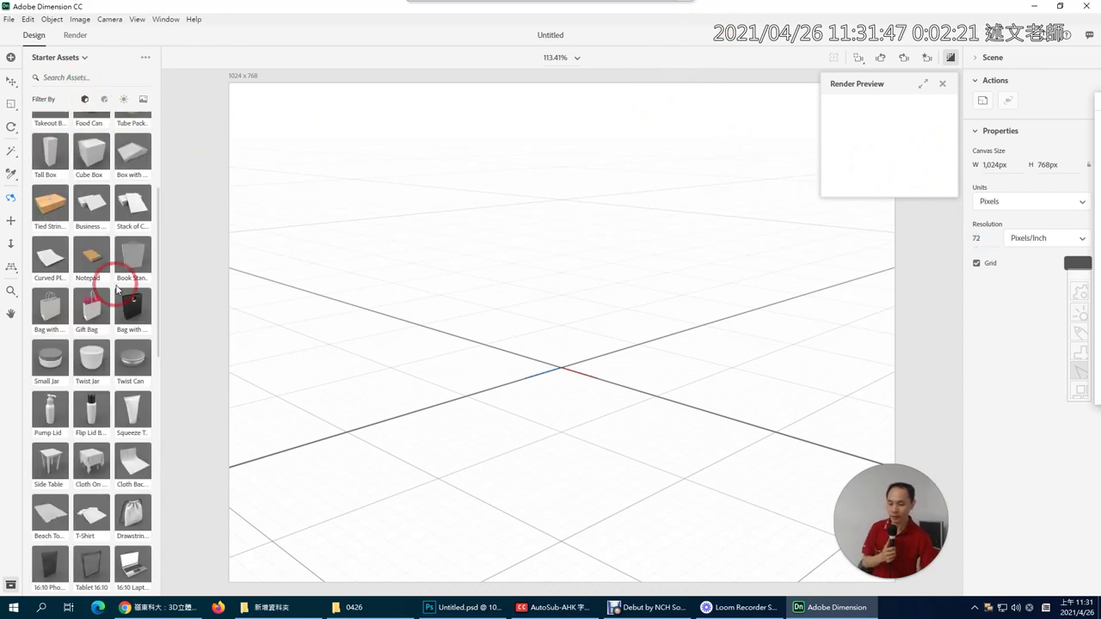
pyautogui.click(104, 101)
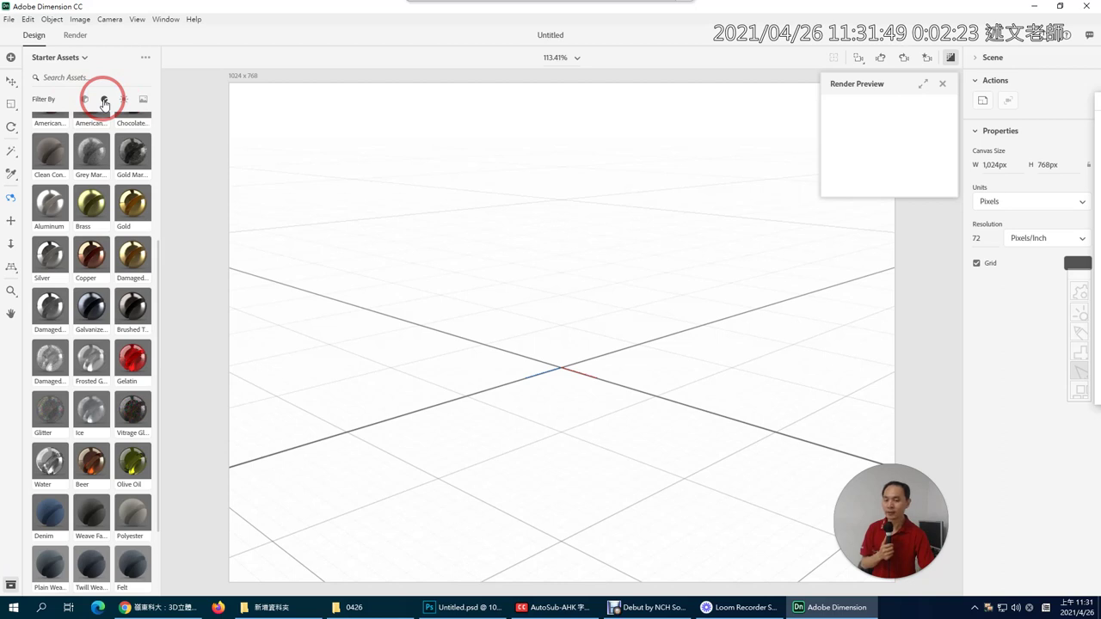
pyautogui.scroll(-5, 110, 411)
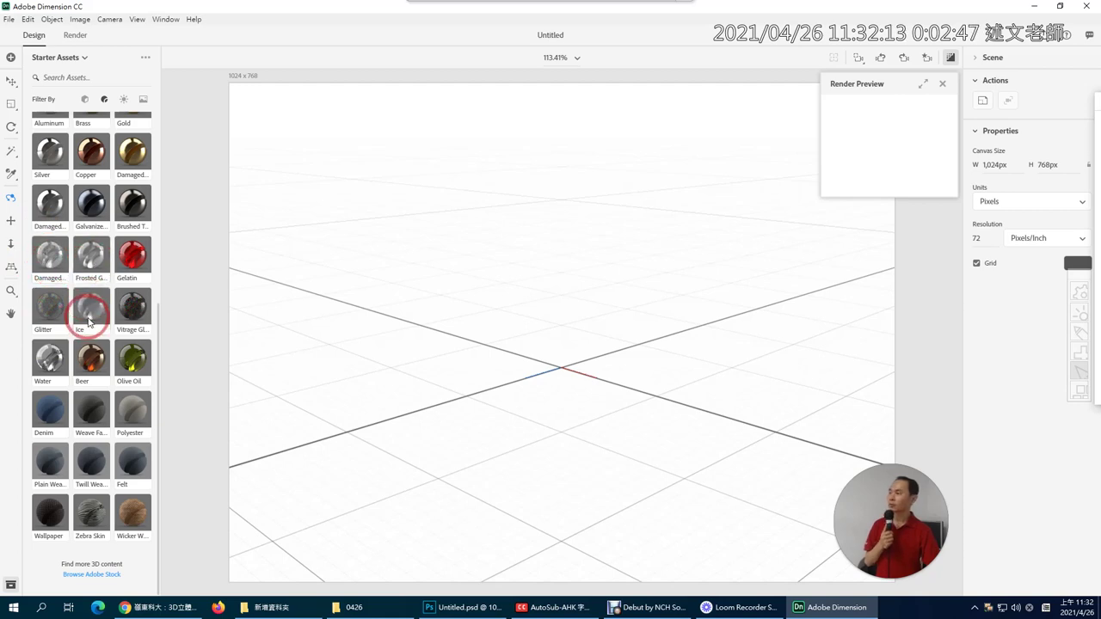
pyautogui.scroll(3, 88, 197)
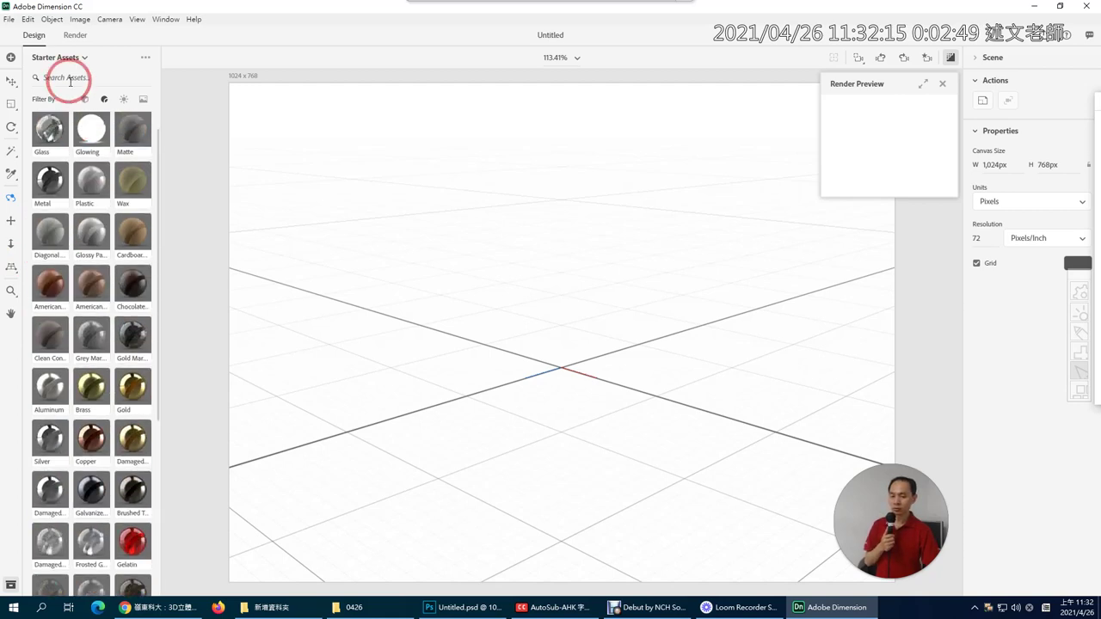
# Show the model assets and place a Small Jar near the centre of the ground grid.
pyautogui.click(84, 100)
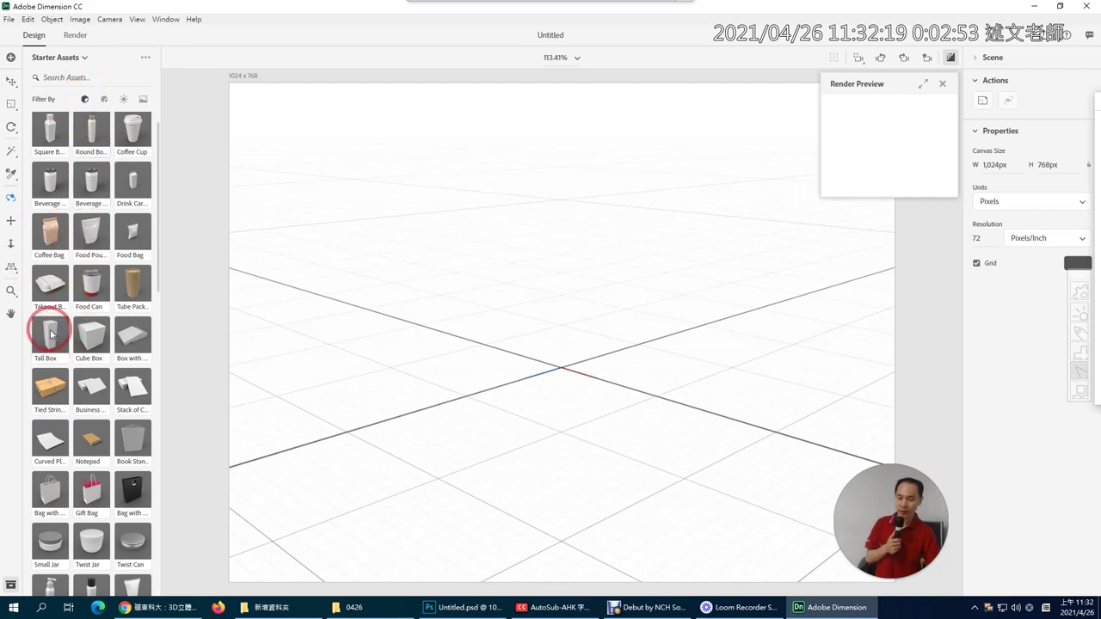
pyautogui.moveTo(50, 333)
pyautogui.mouseDown()
pyautogui.moveTo(497, 322)
pyautogui.moveTo(61, 319)
pyautogui.moveTo(60, 331)
pyautogui.mouseUp()
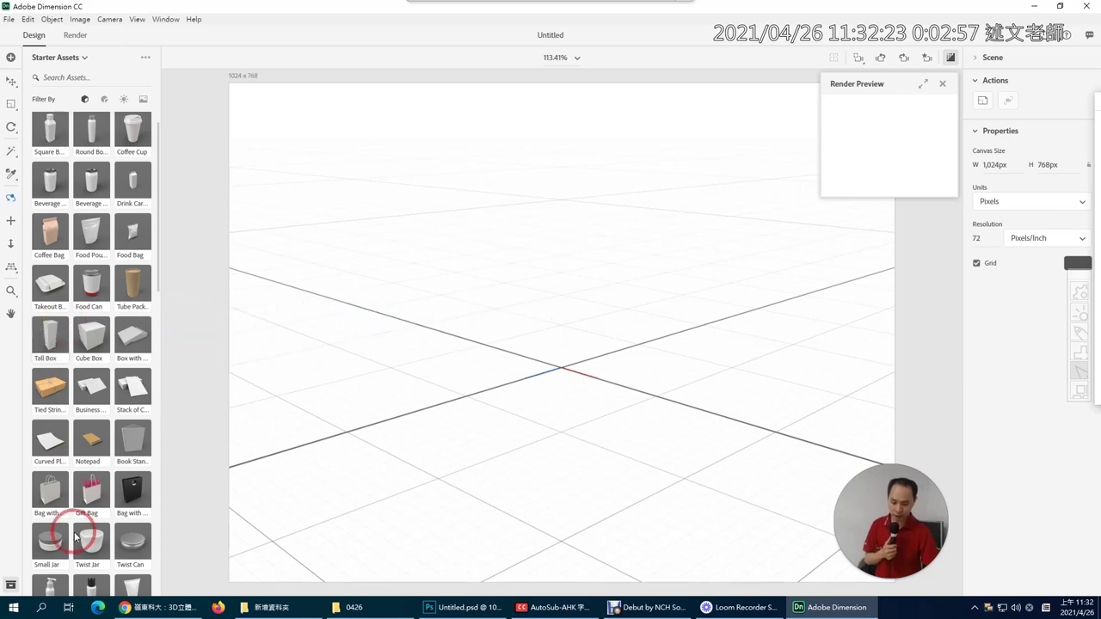
pyautogui.moveTo(76, 538); pyautogui.dragTo(554, 363)
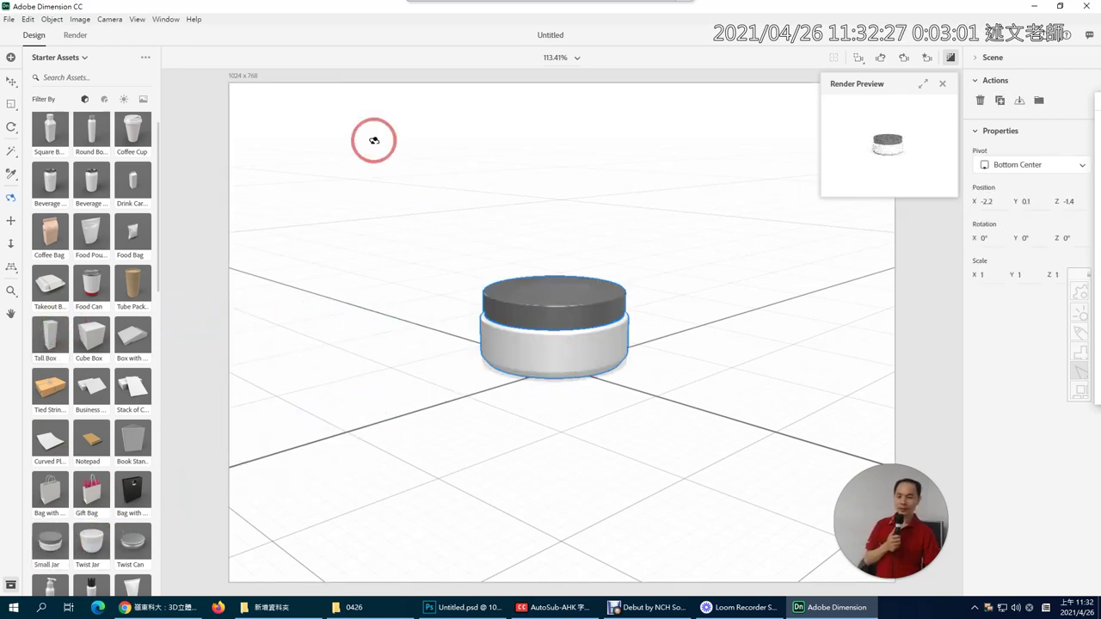
# Show the material assets, select the jar lid's material on the model, and expand the scene list with the actions section collapsed.
pyautogui.click(104, 99)
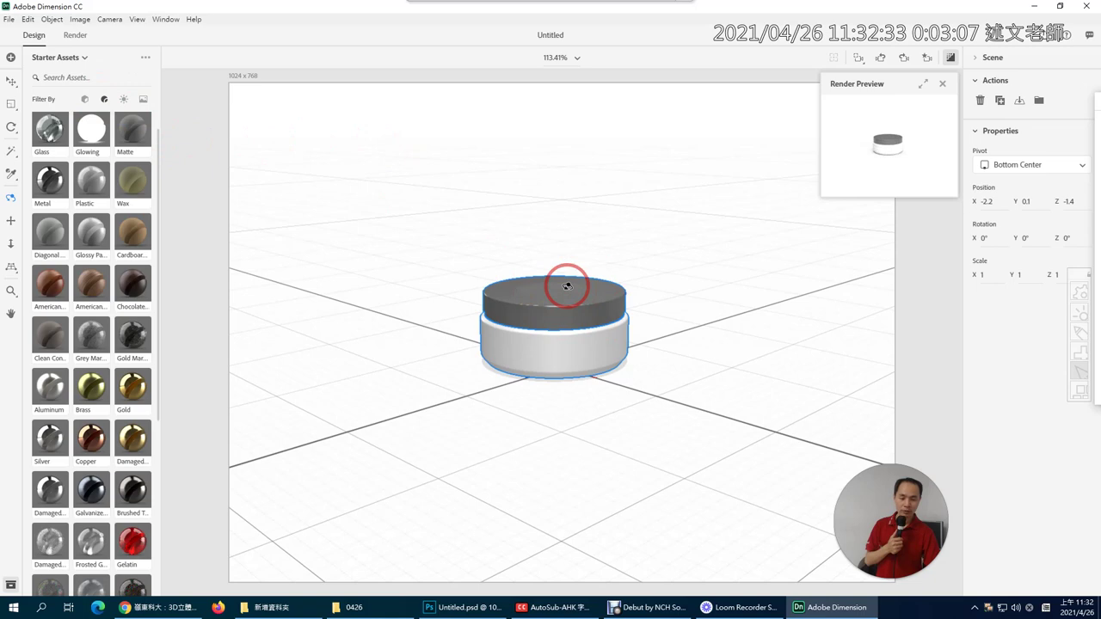
pyautogui.click(981, 80)
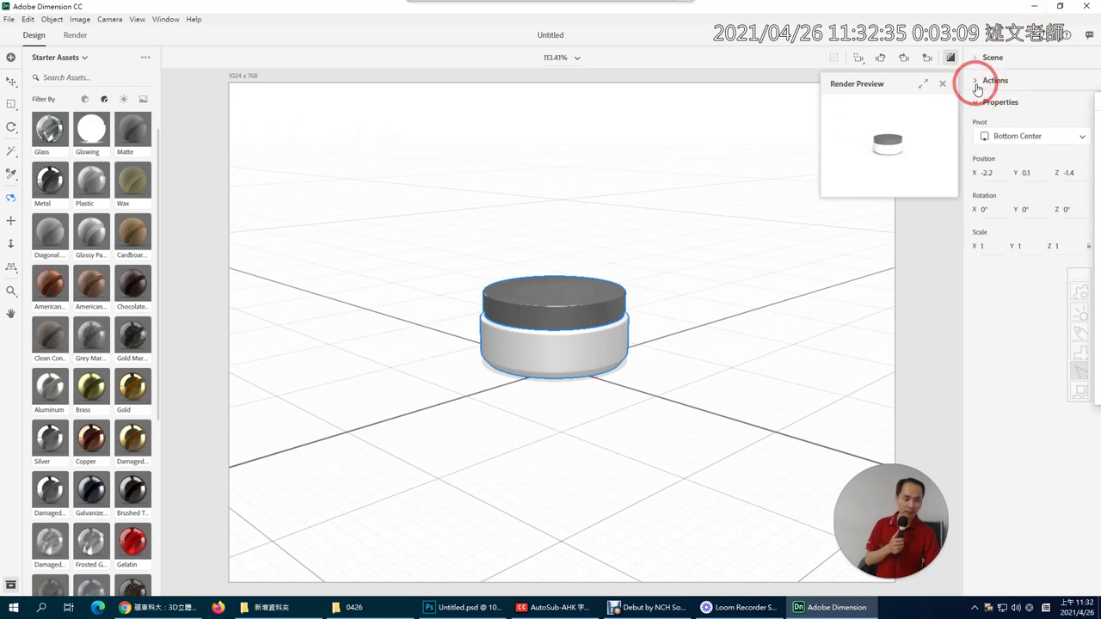
pyautogui.click(11, 81)
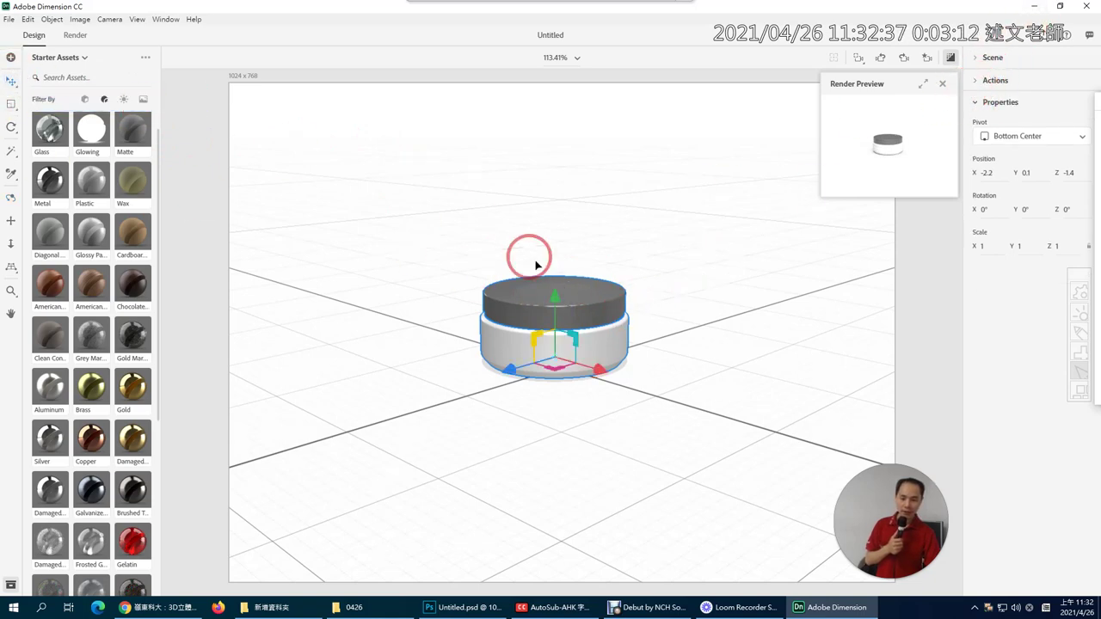
pyautogui.doubleClick(578, 312)
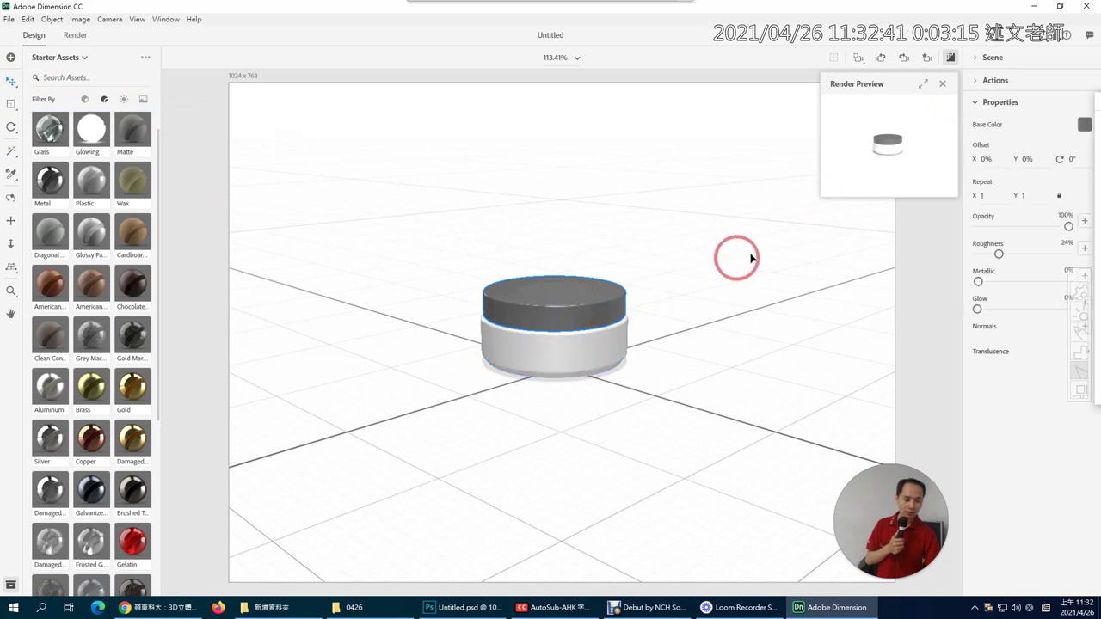
pyautogui.click(975, 60)
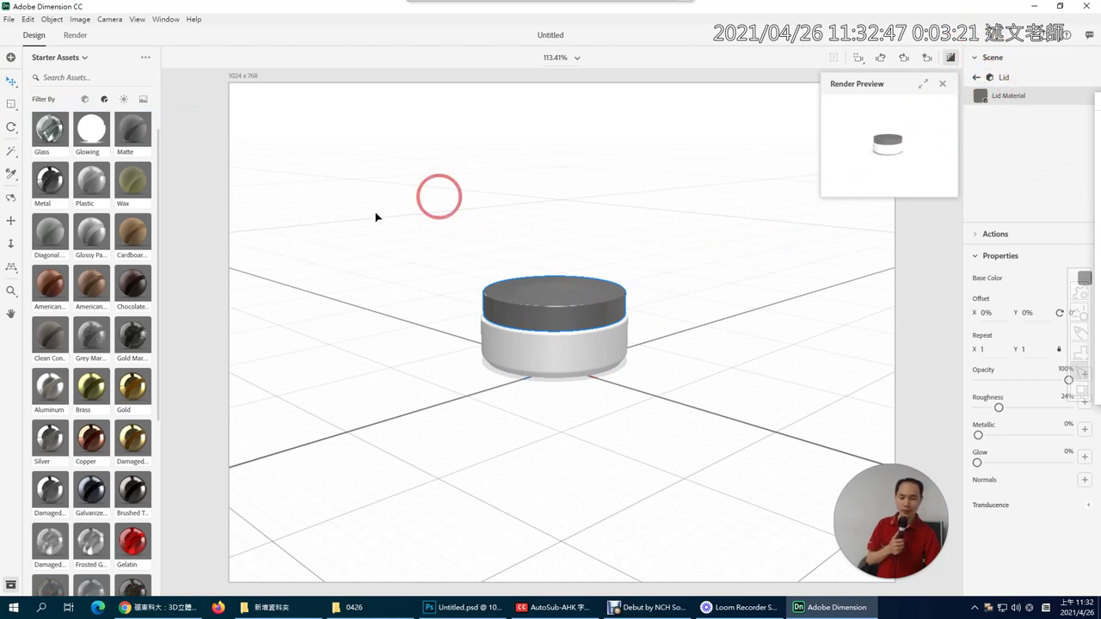
# Apply the Frosted Glass material to the body of the jar.
pyautogui.moveTo(89, 551); pyautogui.dragTo(550, 346)
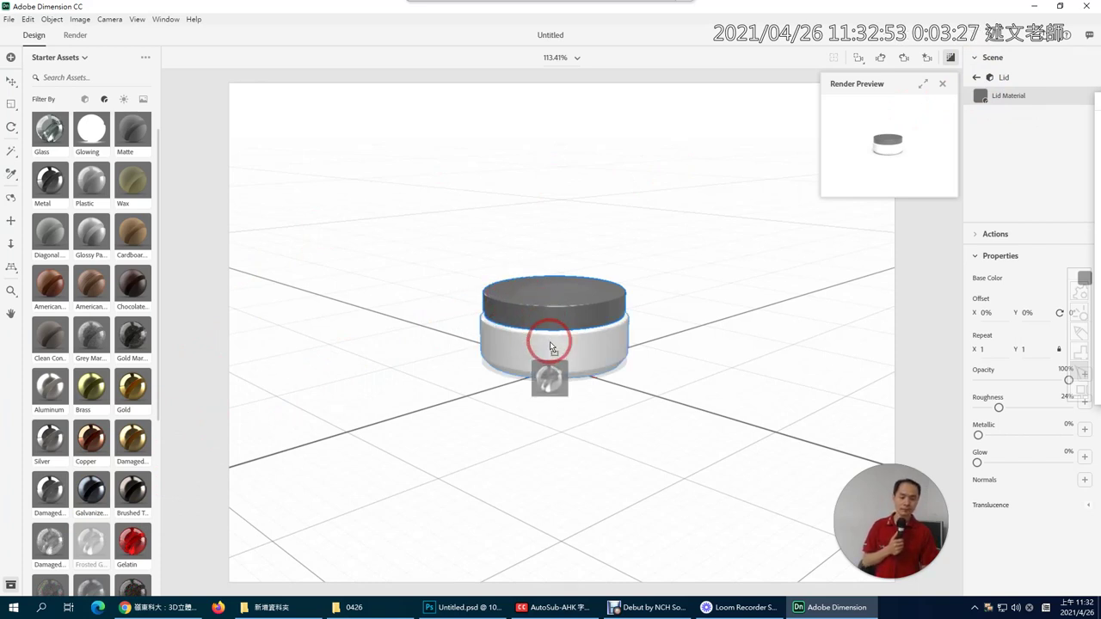
pyautogui.moveTo(551, 347); pyautogui.dragTo(552, 349)
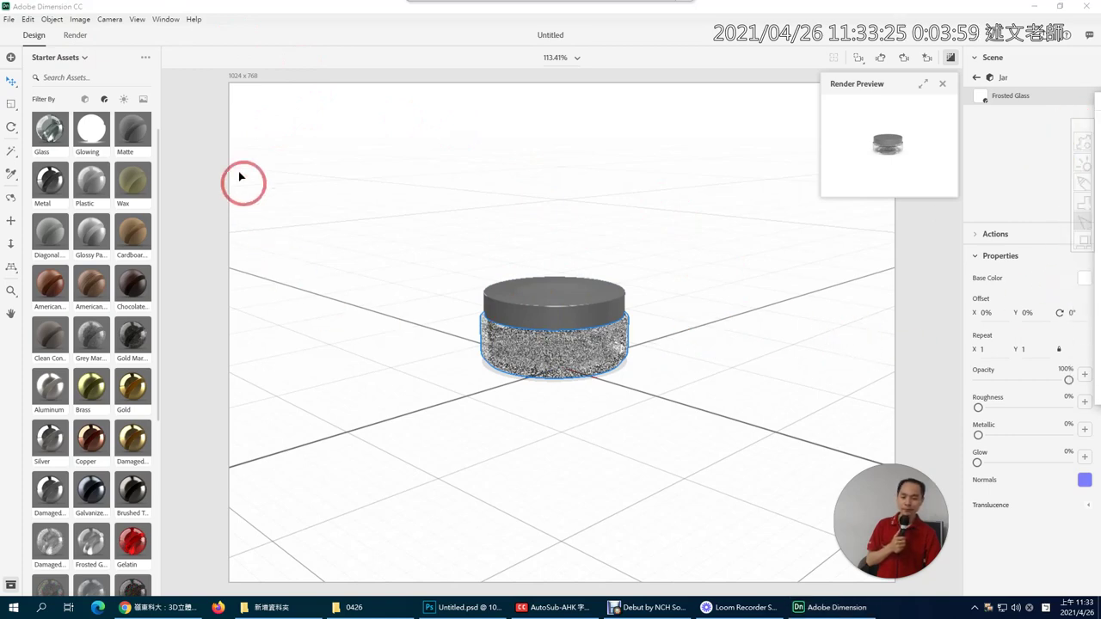
# Return the starter assets to the model filter and switch the document to Render mode.
pyautogui.click(84, 99)
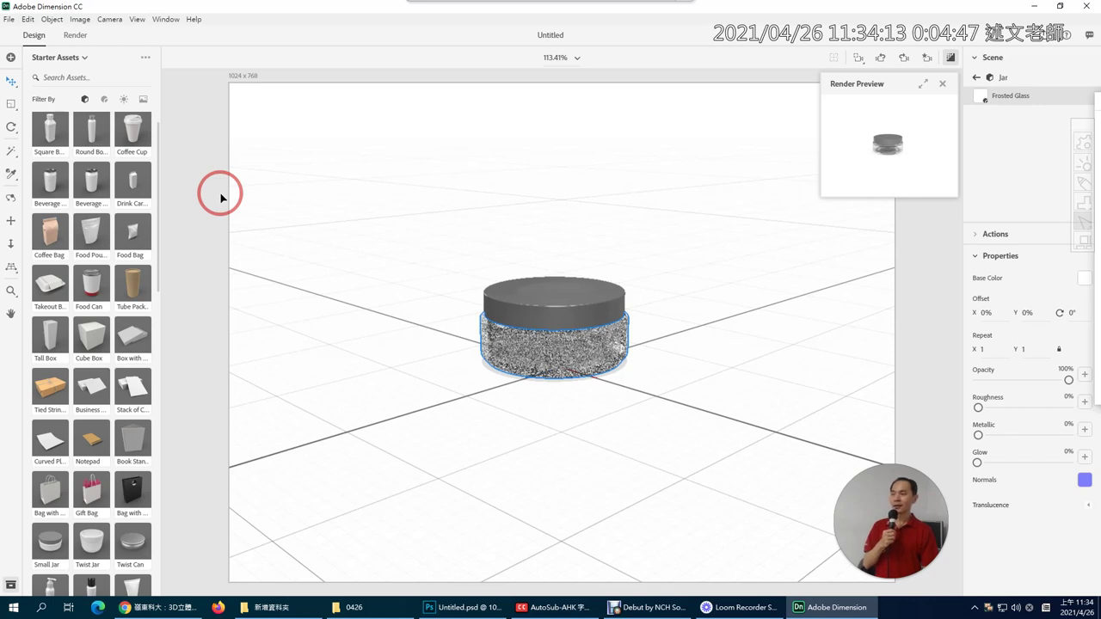
pyautogui.click(75, 37)
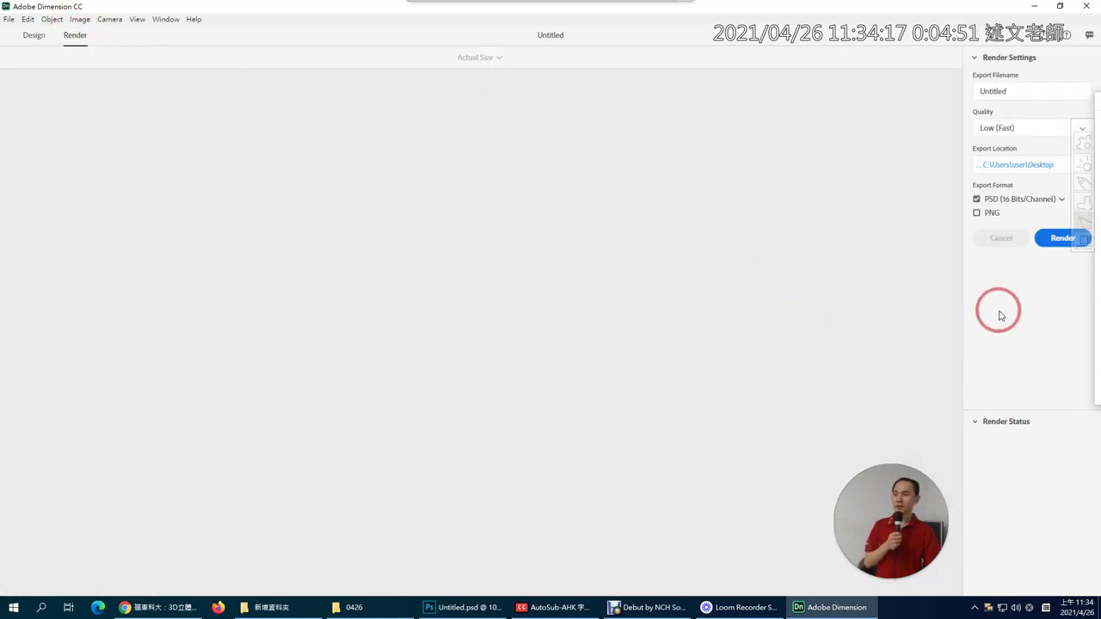